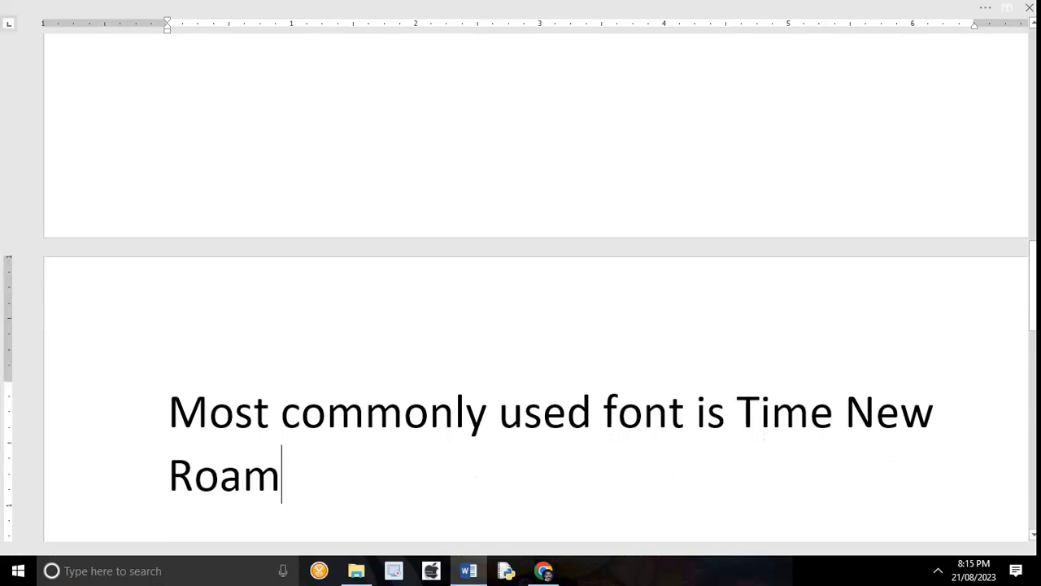
Step: Complete the font name as "Roman" and add a new line reading "Font size: 12 or 10 or 8"
text(man)
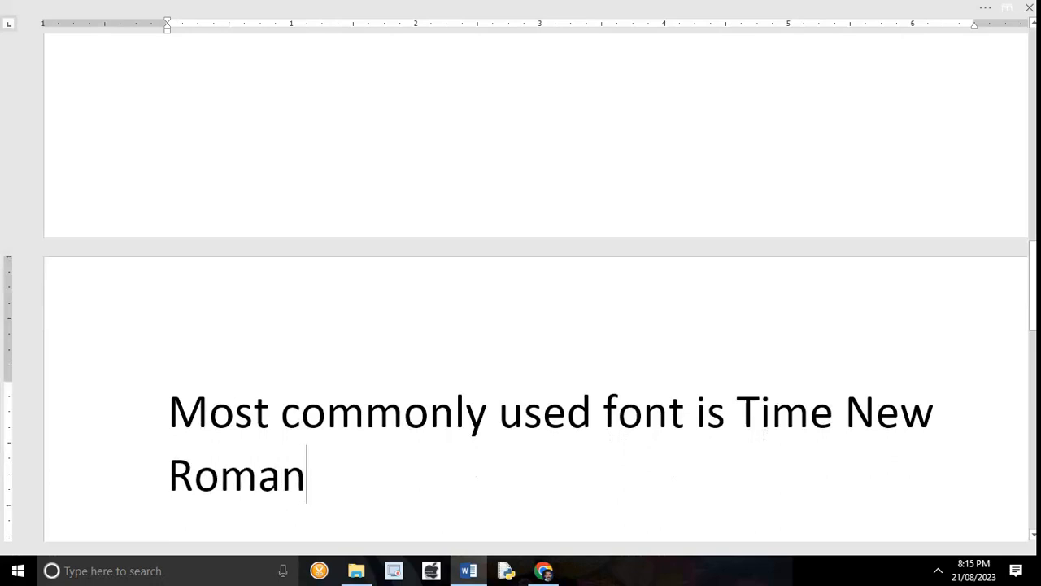
key(Return)
text(Fo)
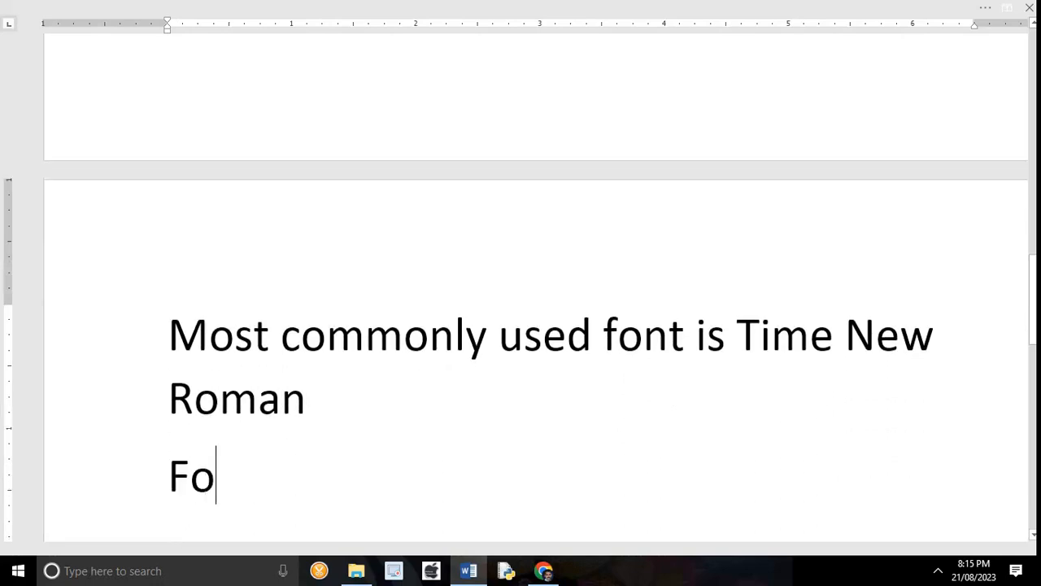
text(nt siz)
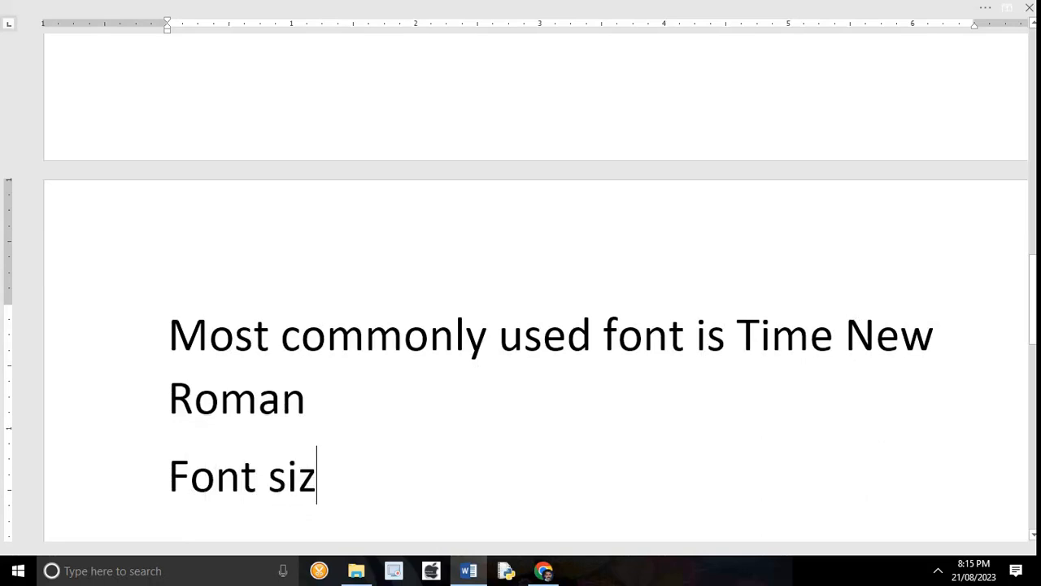
text(e: 12)
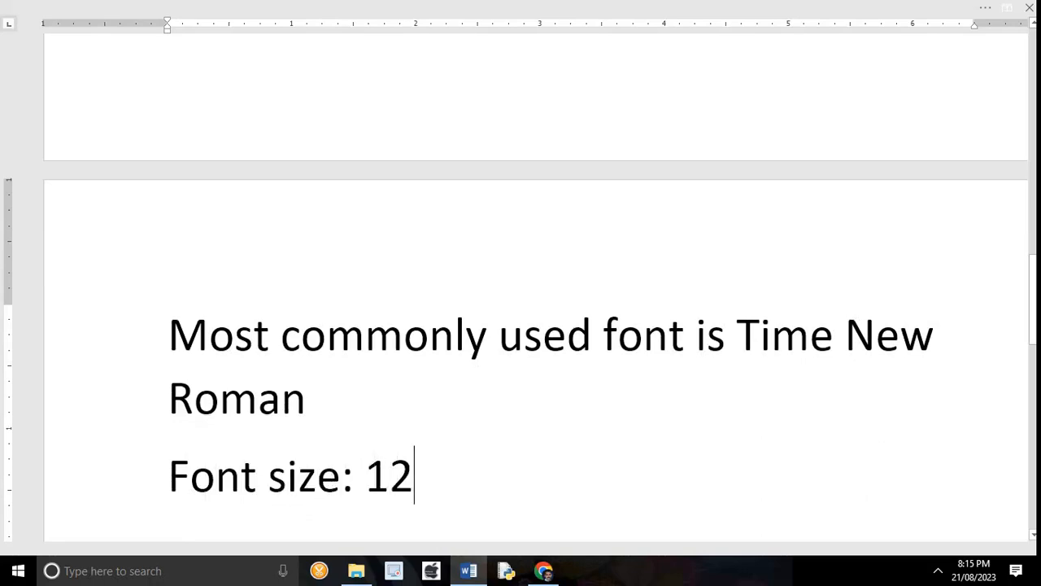
text( or )
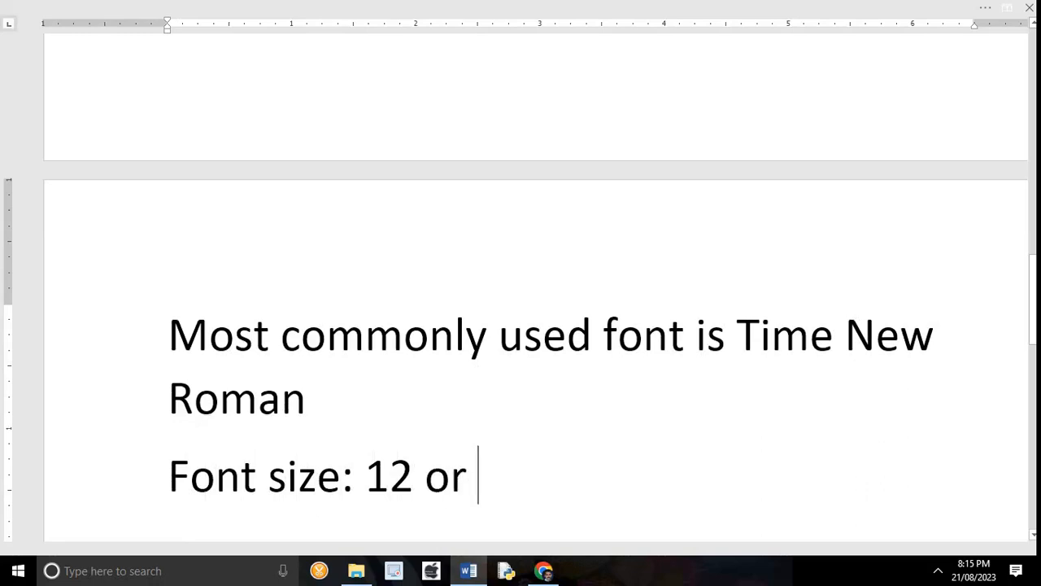
text(10 or )
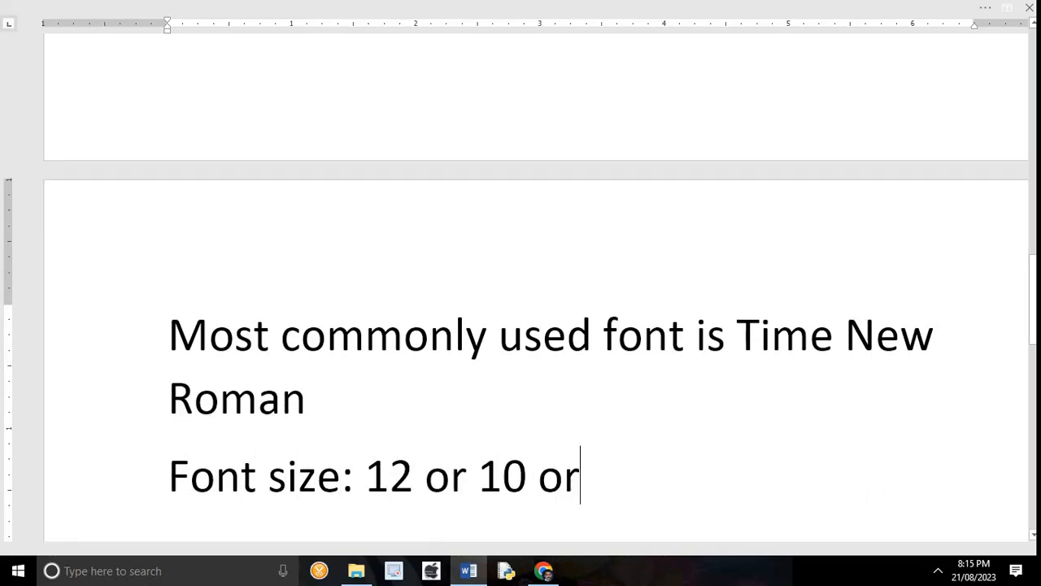
text(8)
key(Return)
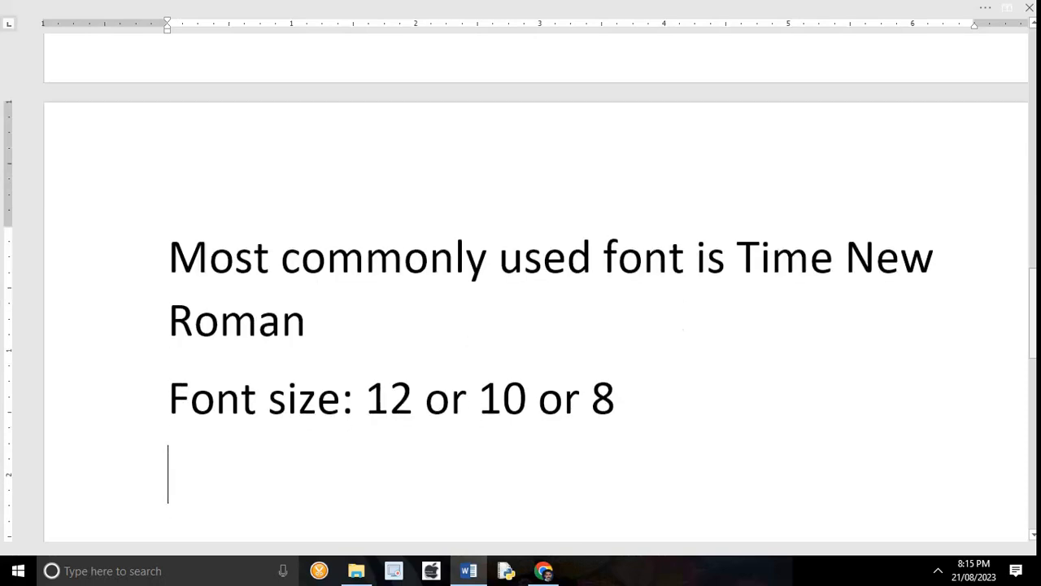
Step: Add the sentence "Usually we use Font size as 10 Ok." on its own line below the font sizes
text(Usuall)
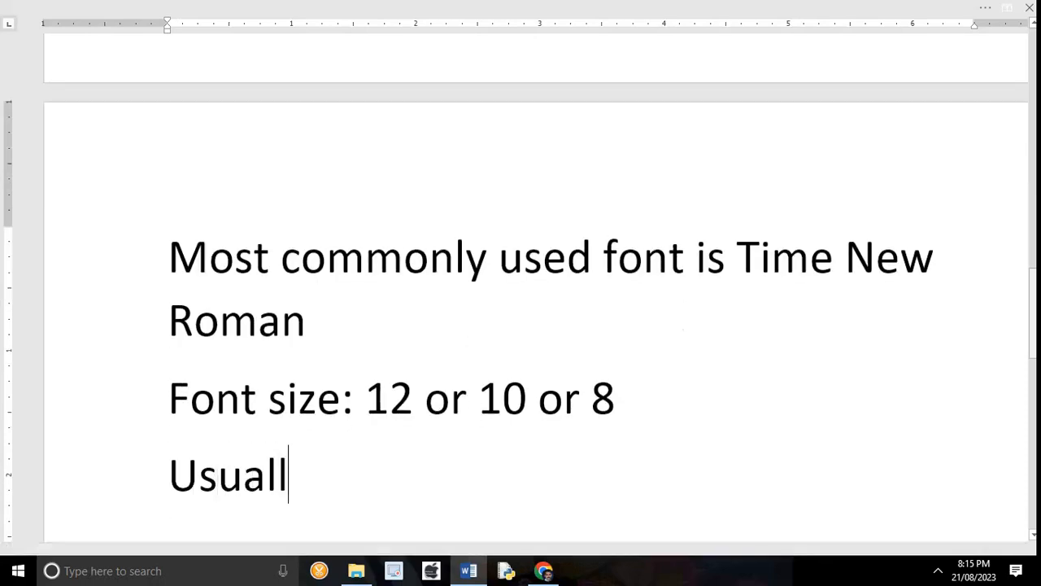
text(y we use Font size as 10 Ok.)
key(Return)
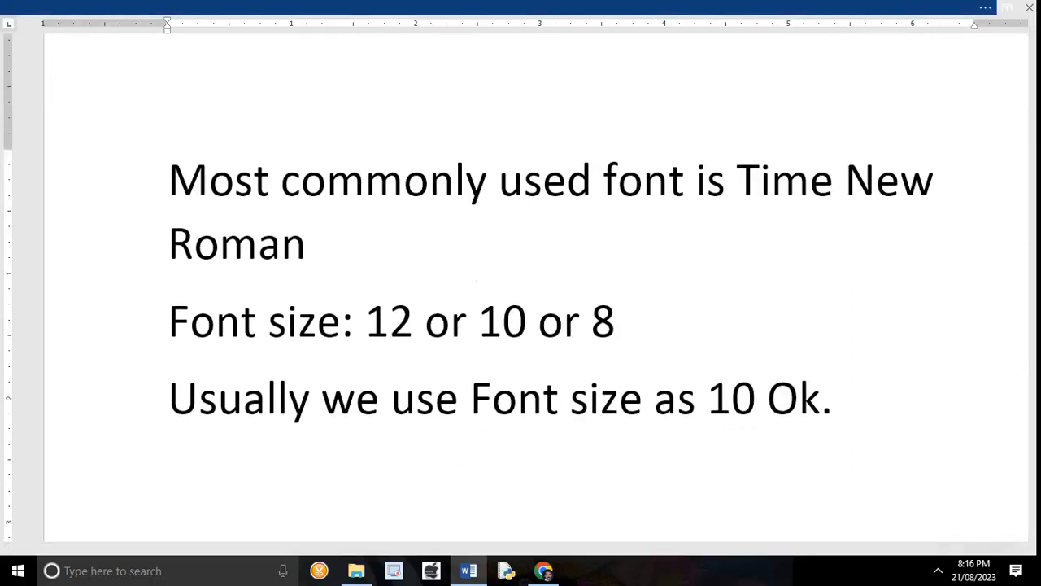
Step: Set the empty line below the notes to Times New Roman at font size 10
click(985, 7)
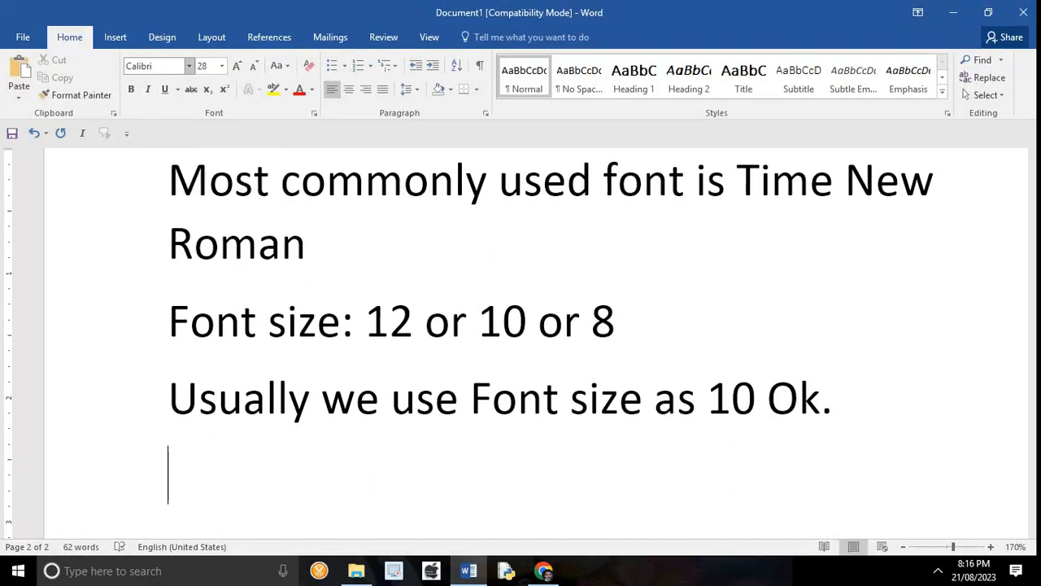
click(189, 66)
click(190, 66)
click(189, 65)
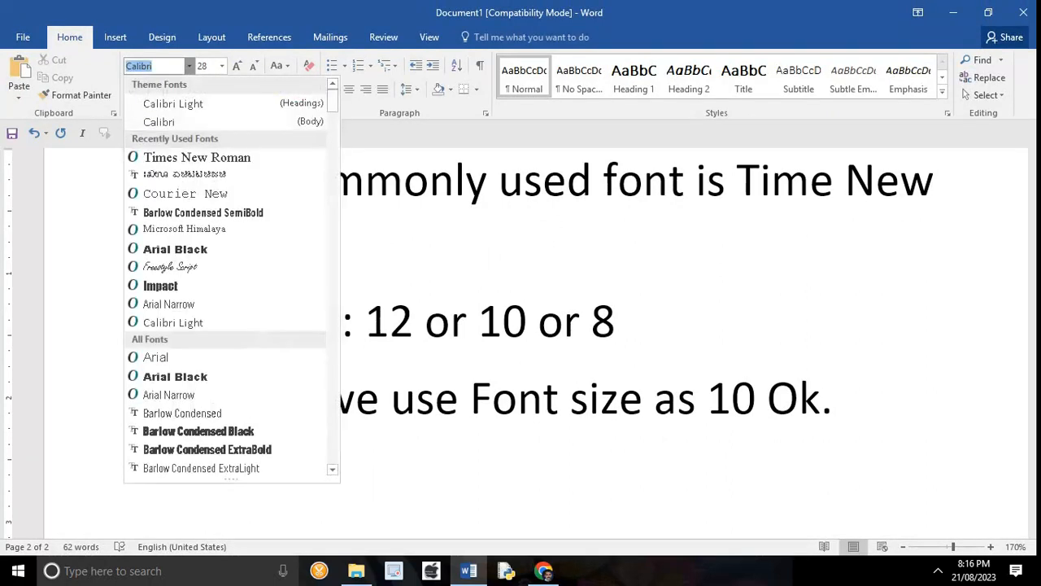
scroll(196, 192, up, 10)
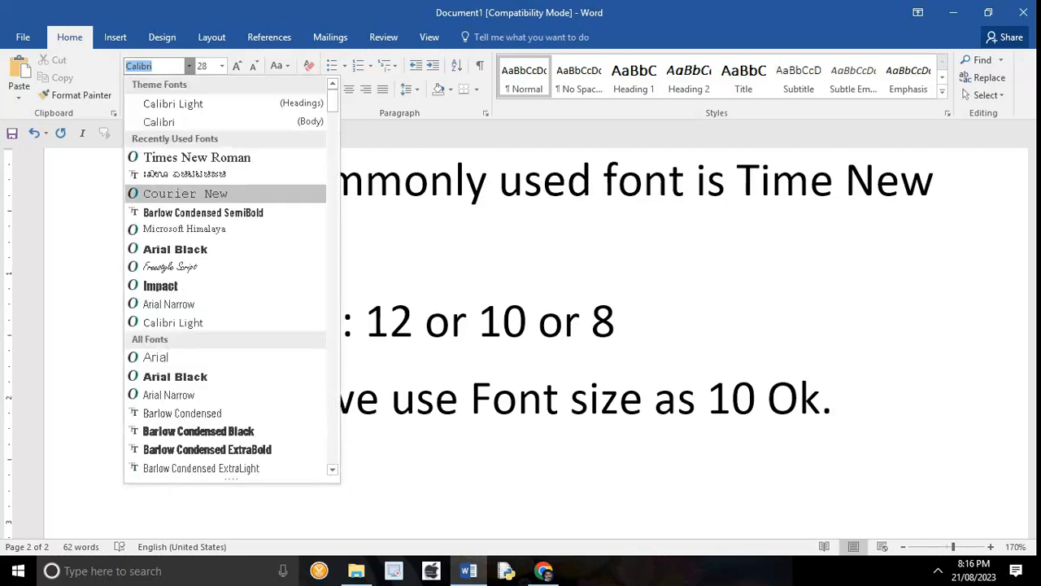
click(196, 157)
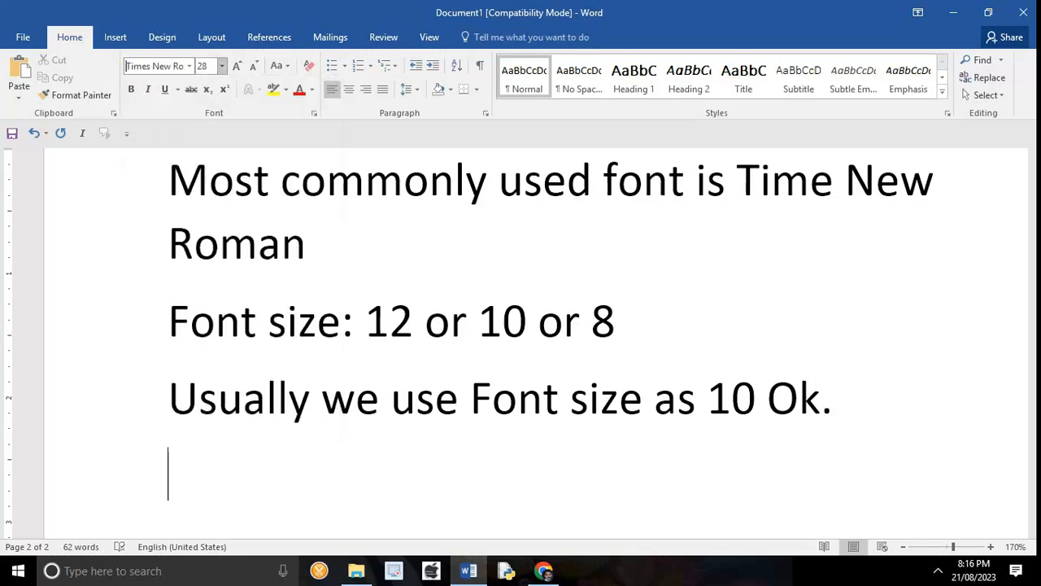
click(221, 65)
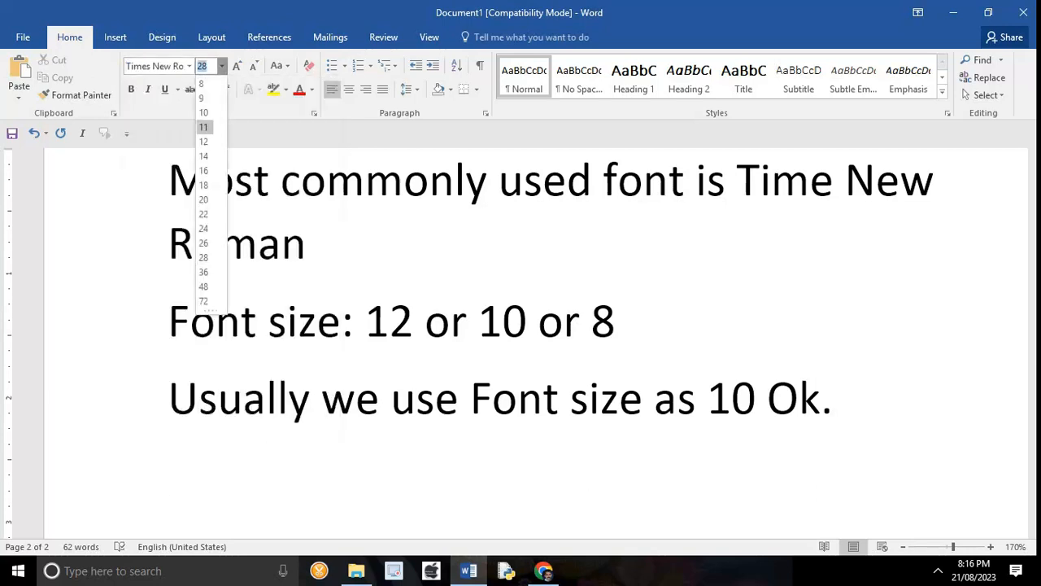
click(203, 113)
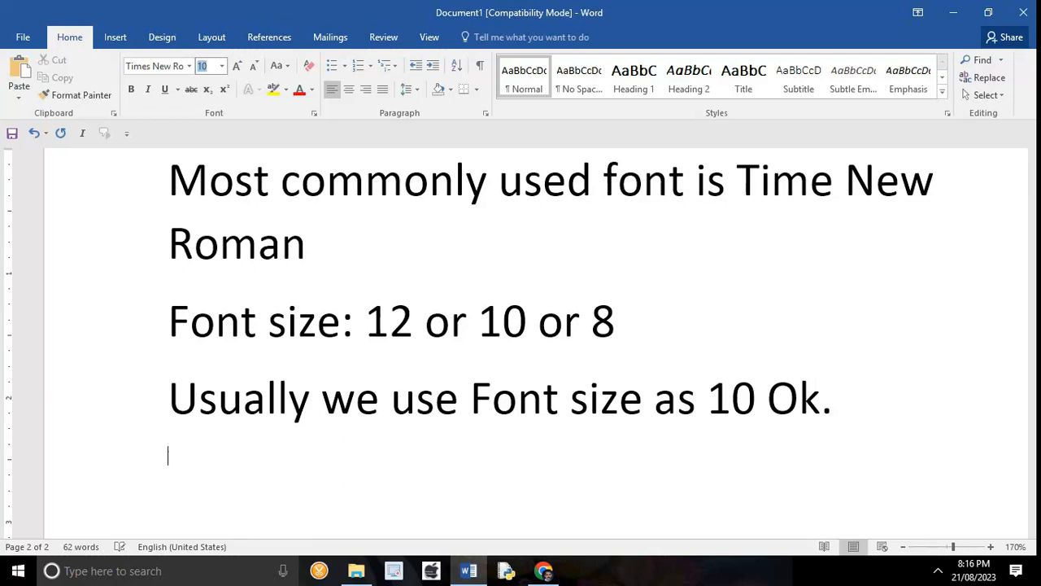
Step: Insert blank lines after the notes until the cursor reaches the start of a new third page
scroll(521, 342, down, 6)
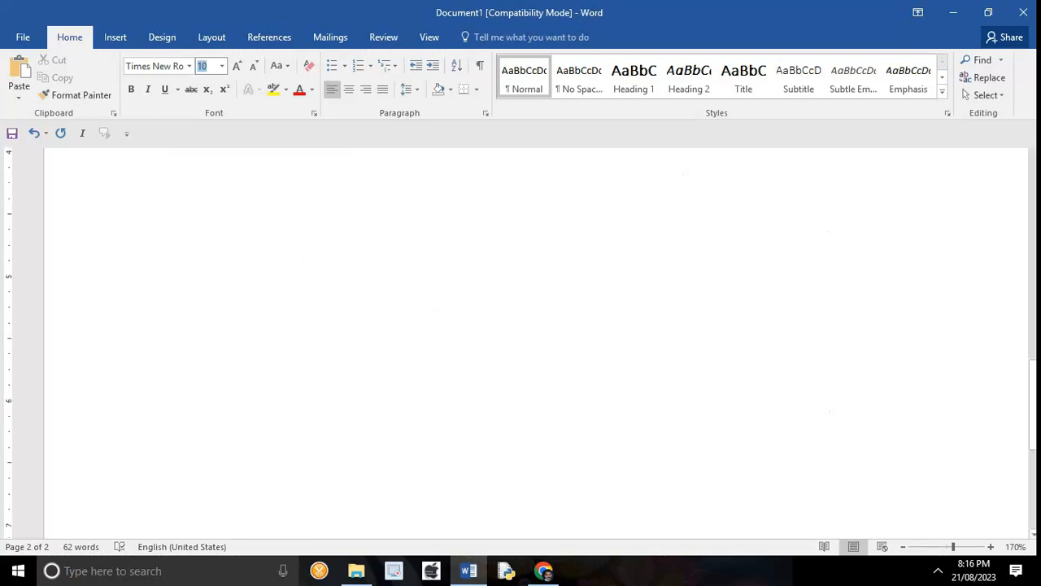
scroll(520, 342, up, 3)
click(520, 341)
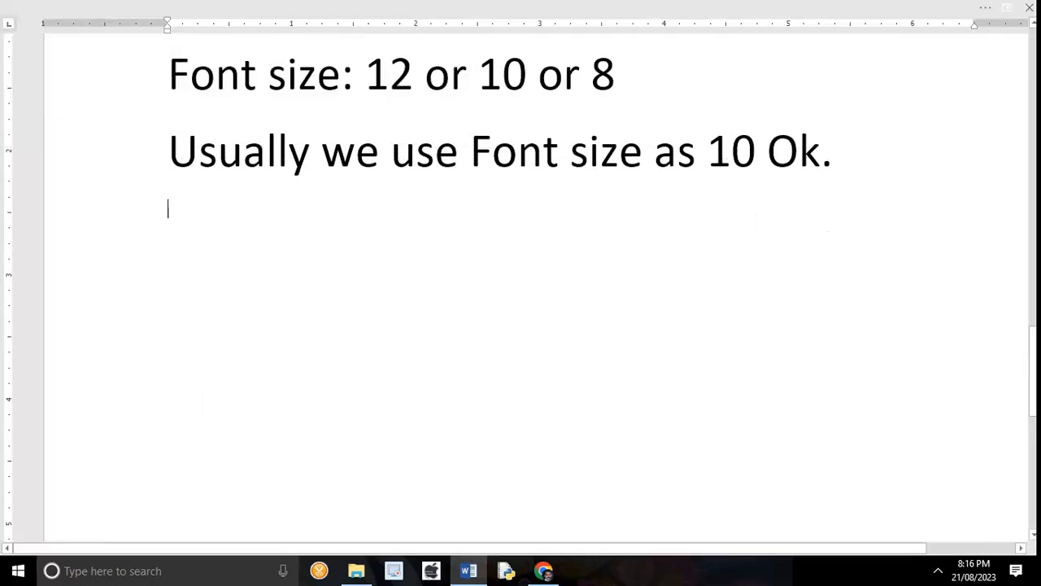
key(Return)
key(Return)
key(Return)
key(Return)
key(Return)
key(Return)
key(Return)
key(Return)
key(Return)
key(Return)
key(Return)
key(Return)
key(Return)
key(Return)
key(Return)
key(Return)
key(Return)
key(Return)
key(Return)
key(Return)
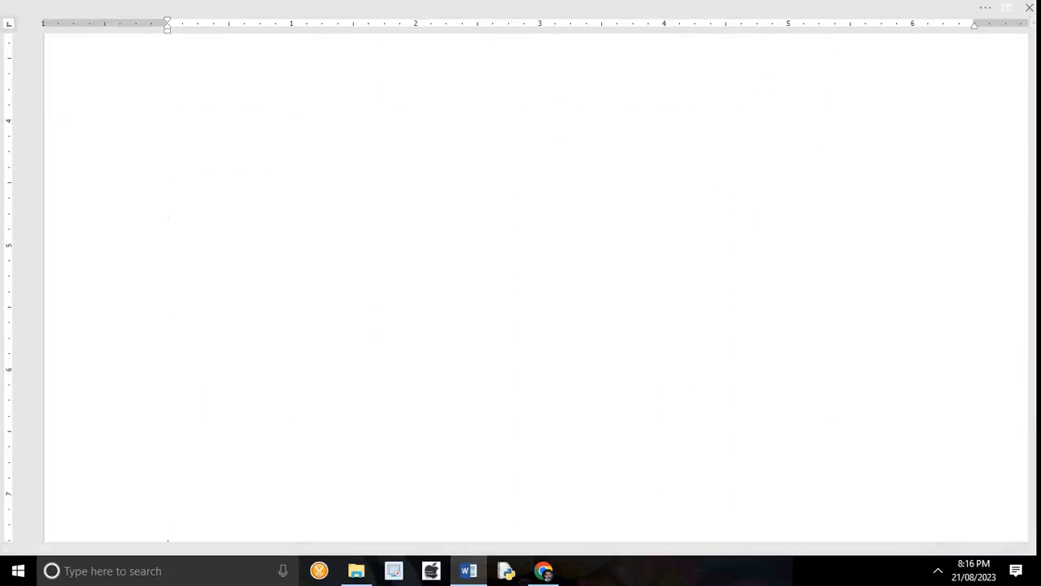
key(Return)
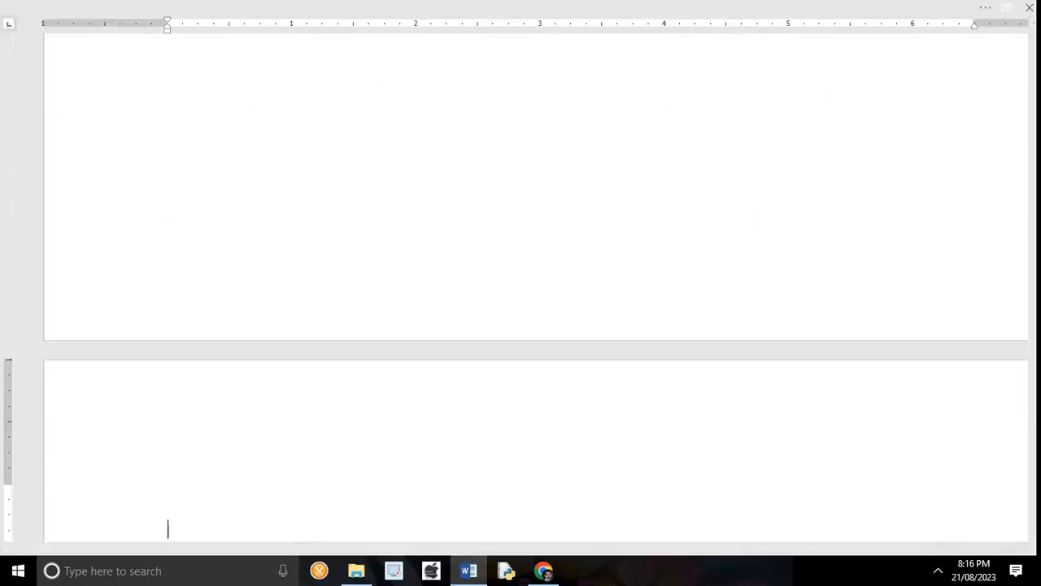
Step: Add a centered heading "References" at the start of the third page, followed by a new line
click(407, 7)
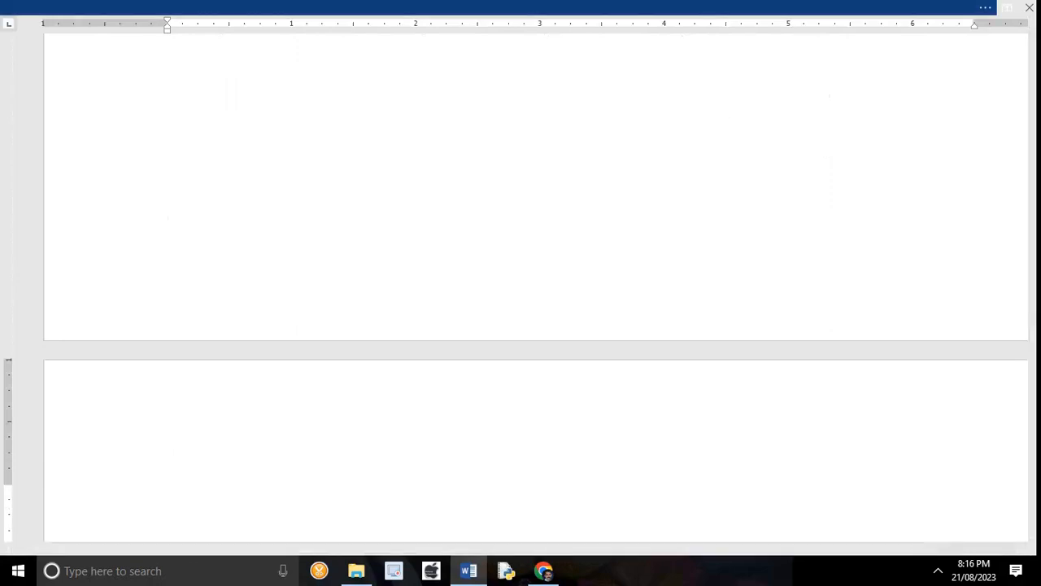
key(ctrl+e)
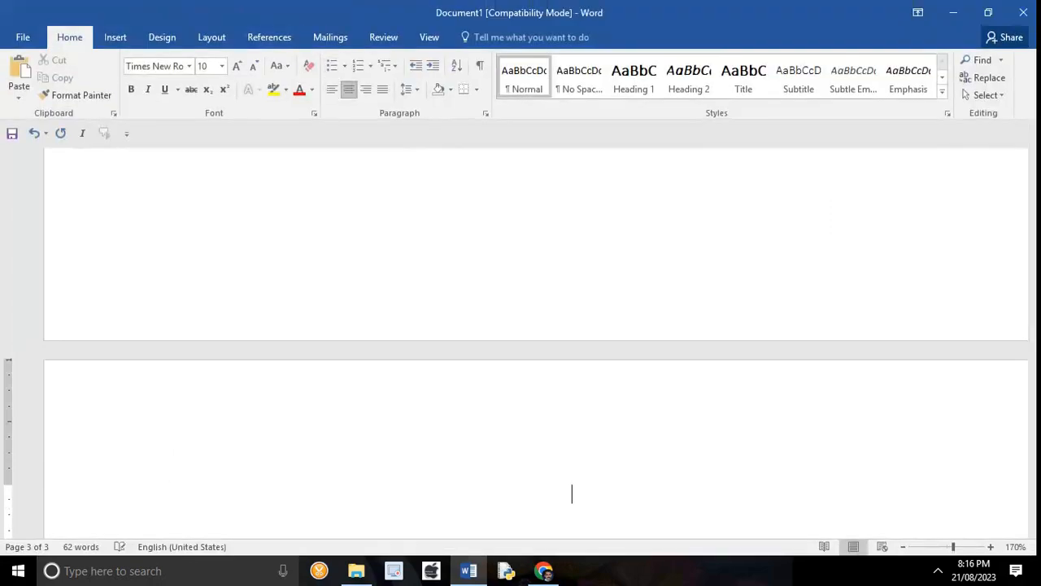
text(R)
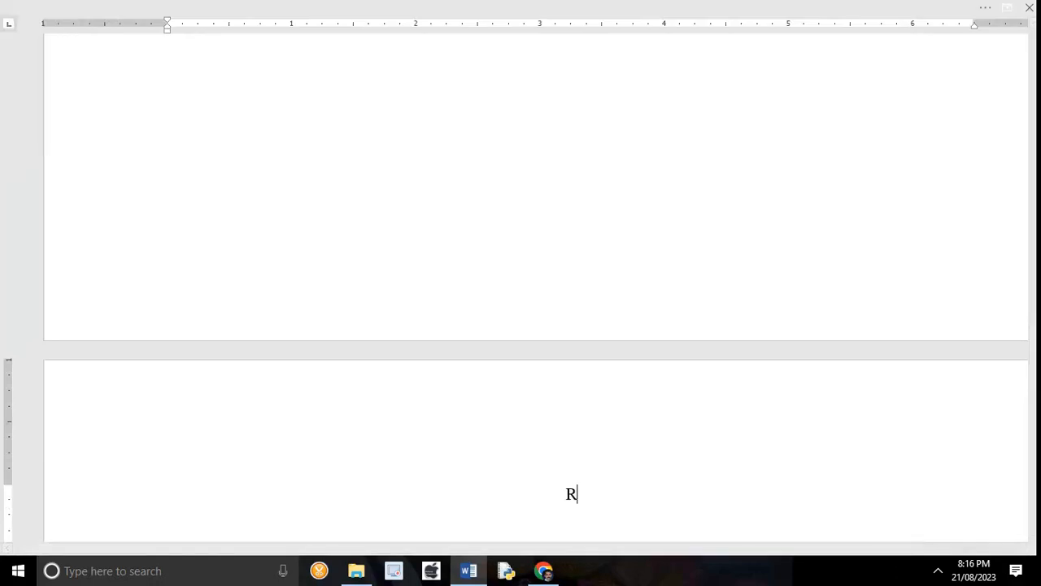
text(eferences)
key(Return)
Step: Change the ribbon display so that tabs and commands are shown all the time
click(985, 8)
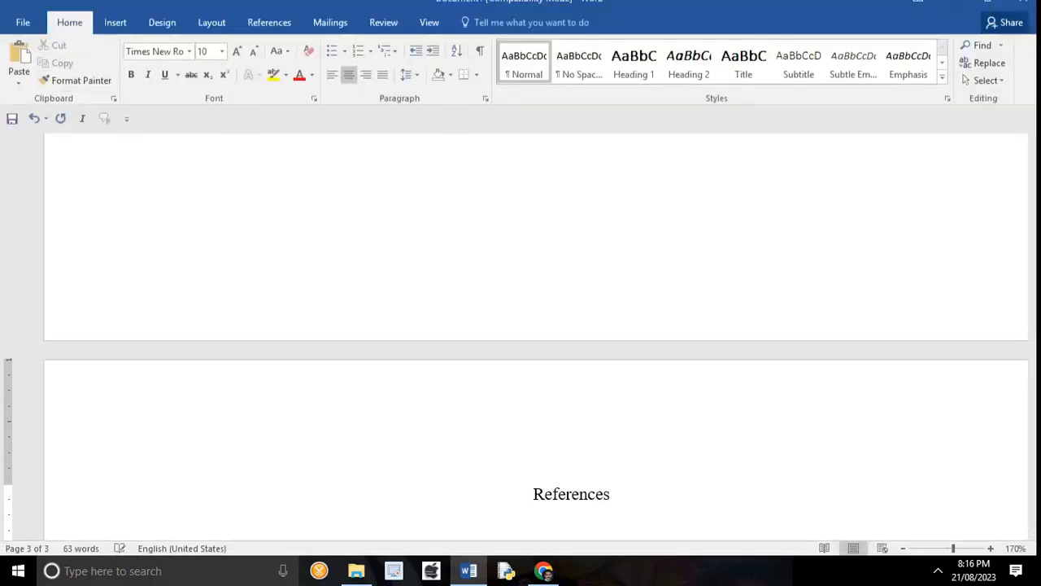
click(918, 12)
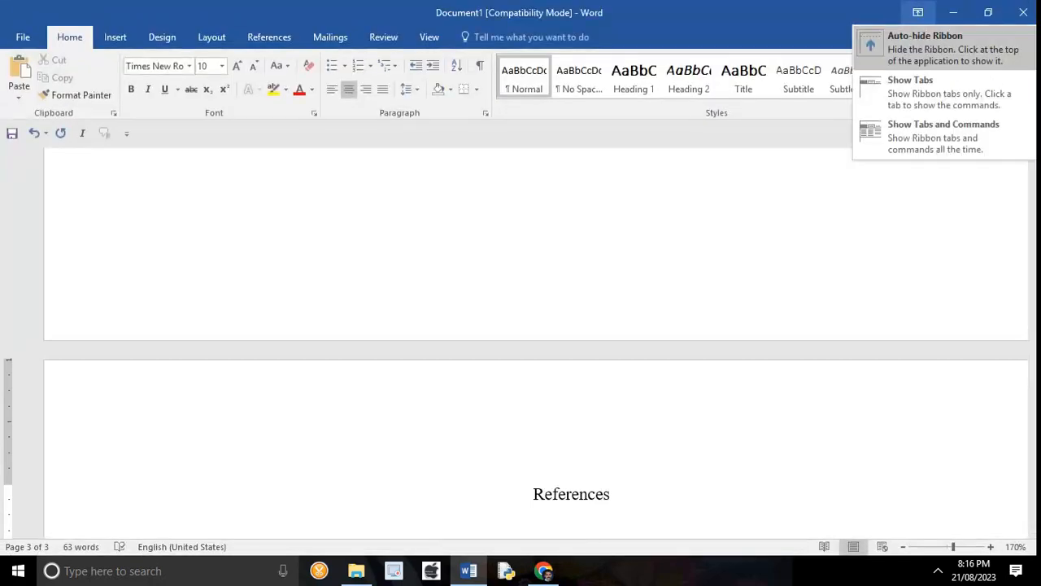
click(927, 47)
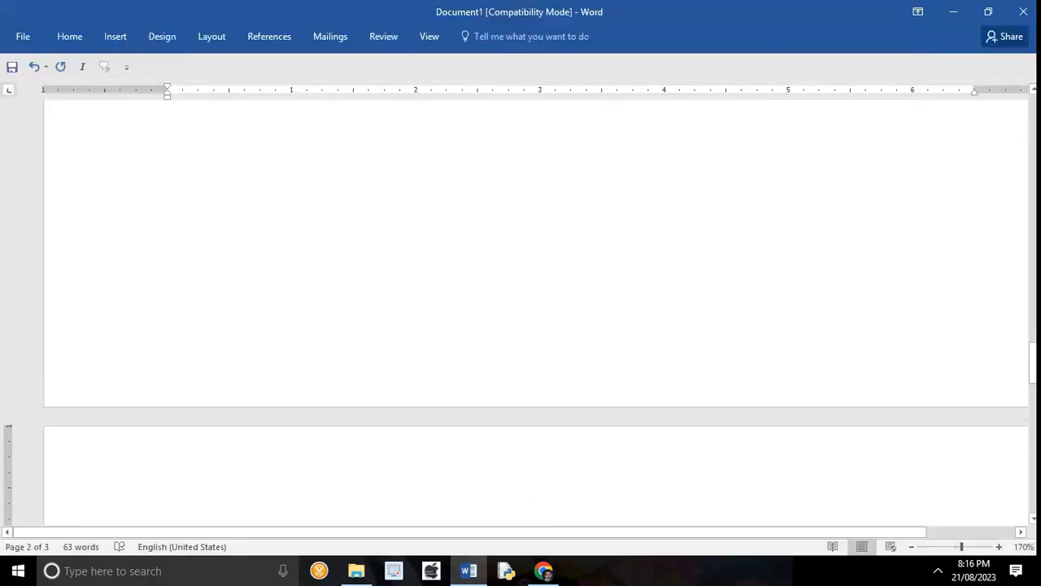
scroll(537, 309, down, 3)
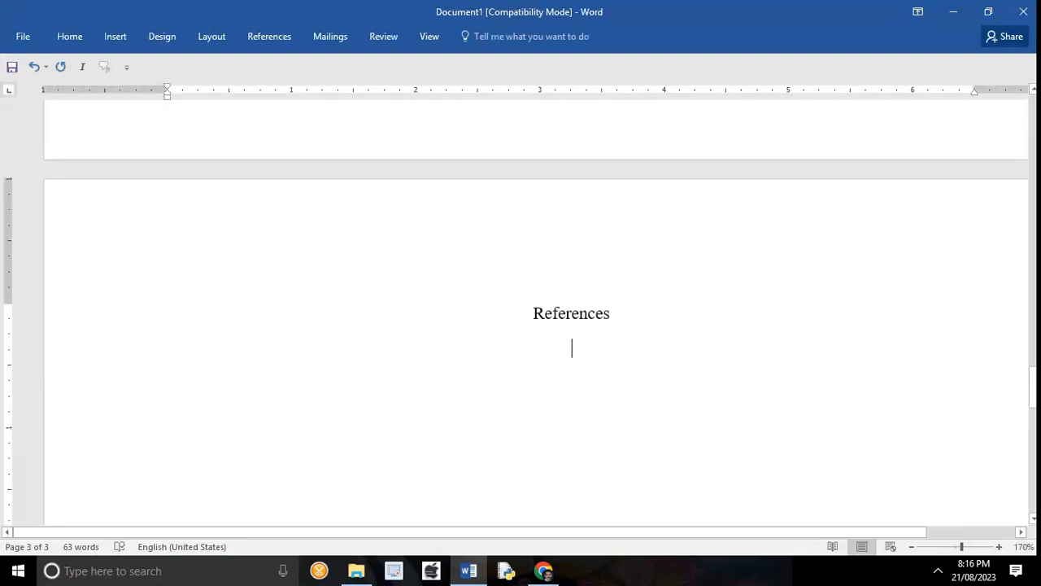
click(917, 12)
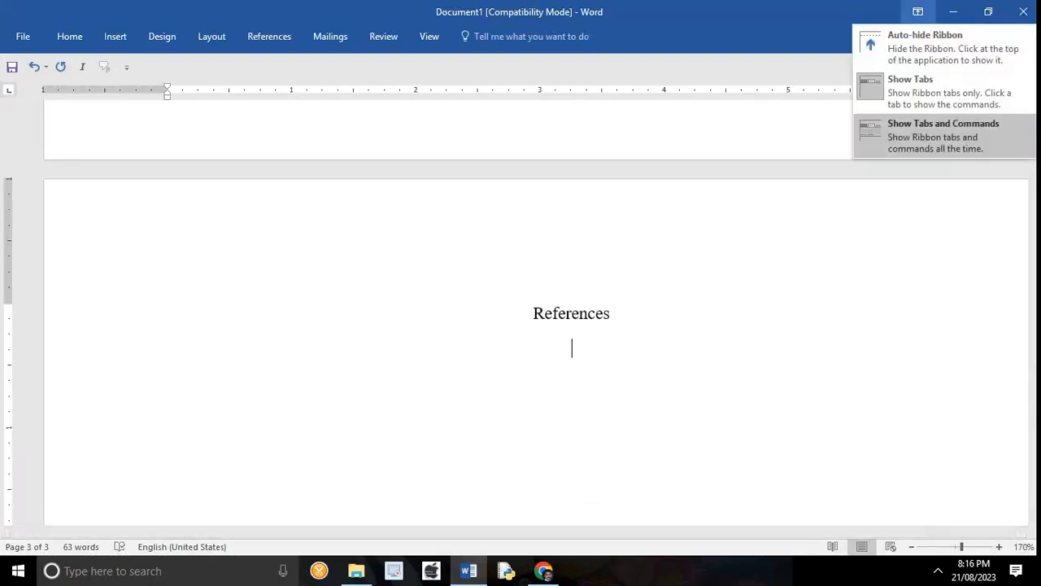
click(944, 130)
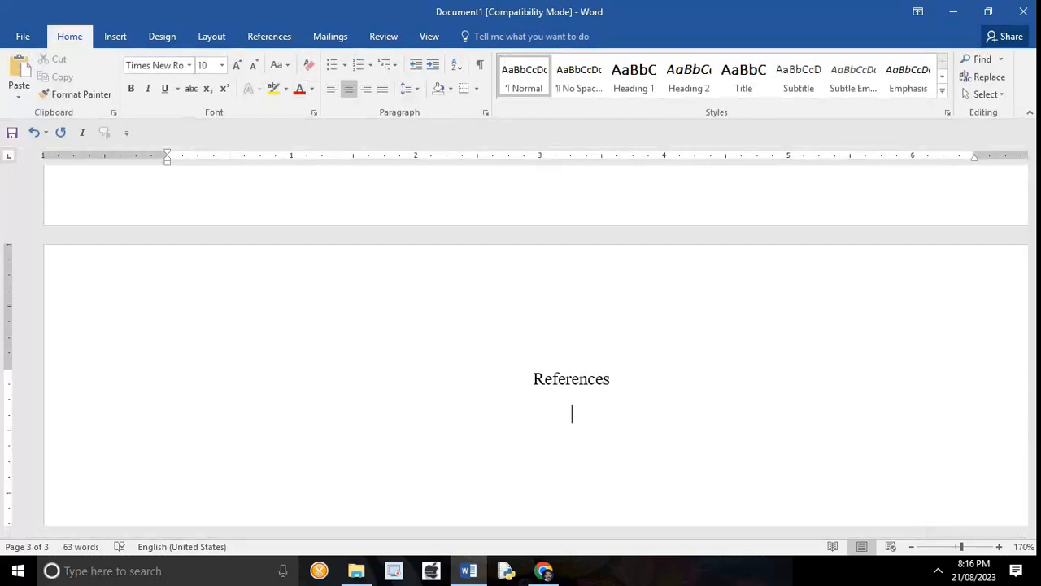
Step: Left-align the line below the References heading and insert a 2x2 table there
click(332, 88)
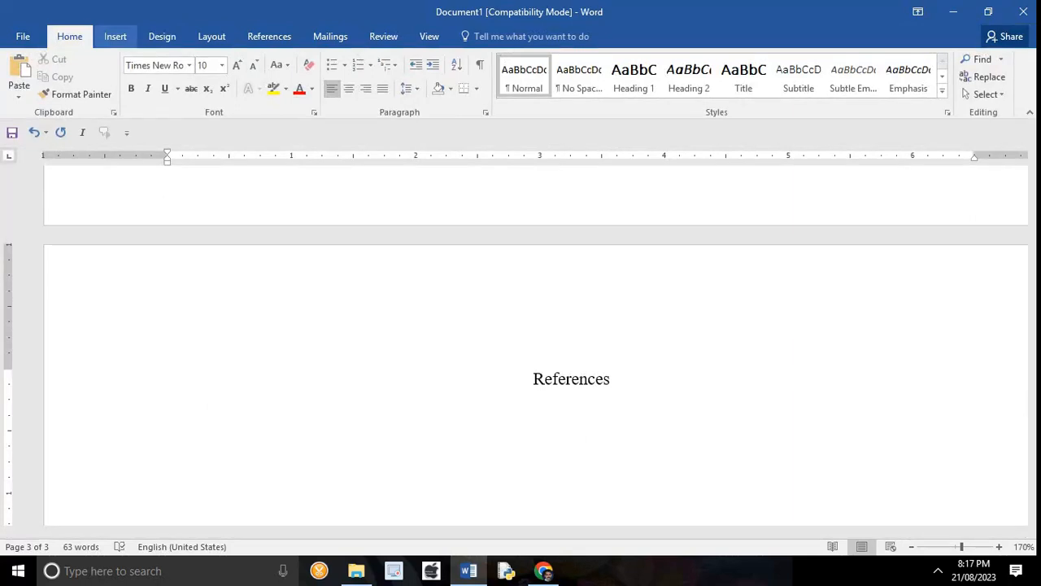
click(114, 36)
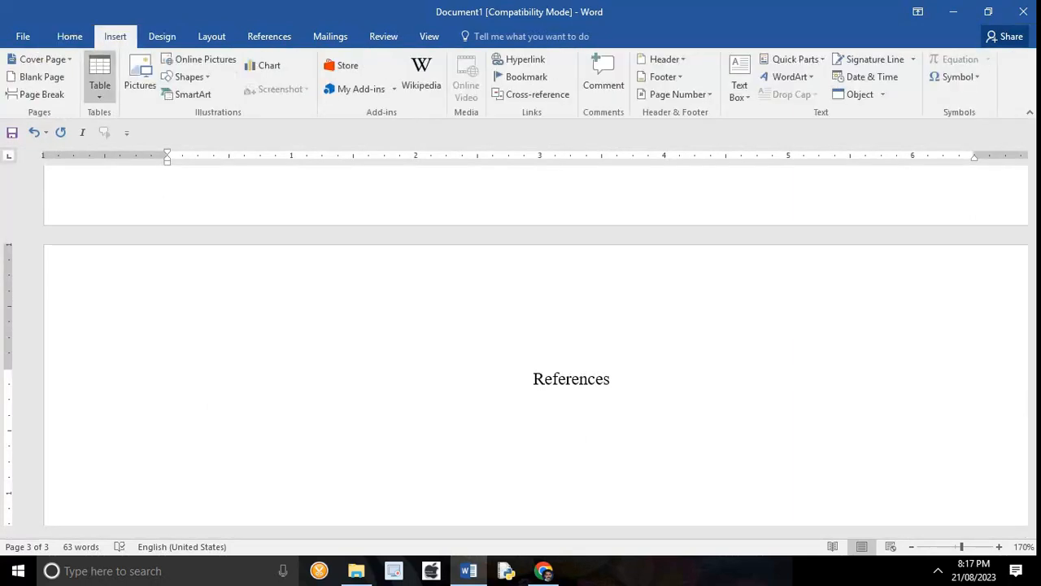
click(99, 81)
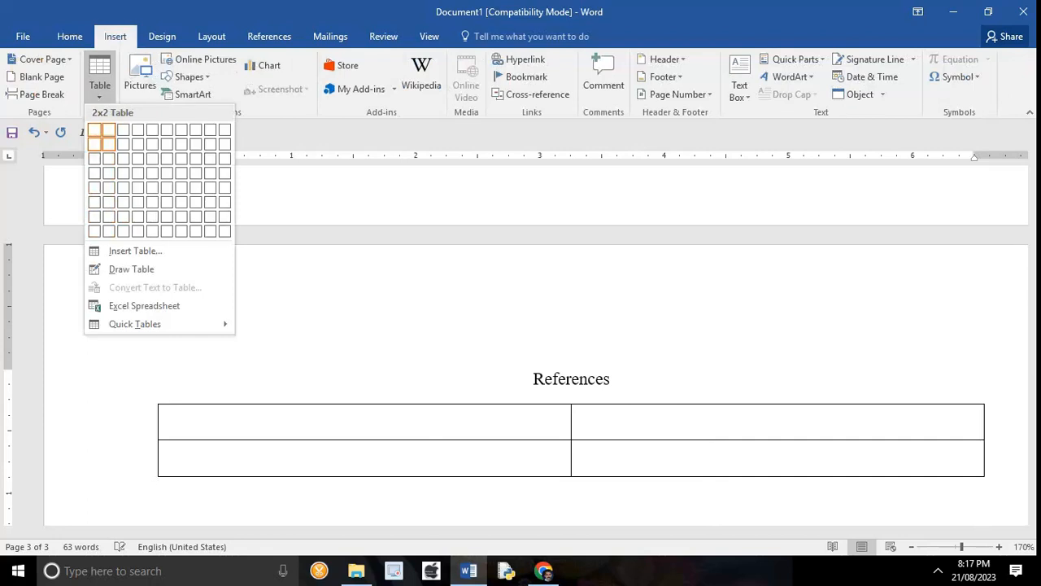
click(108, 144)
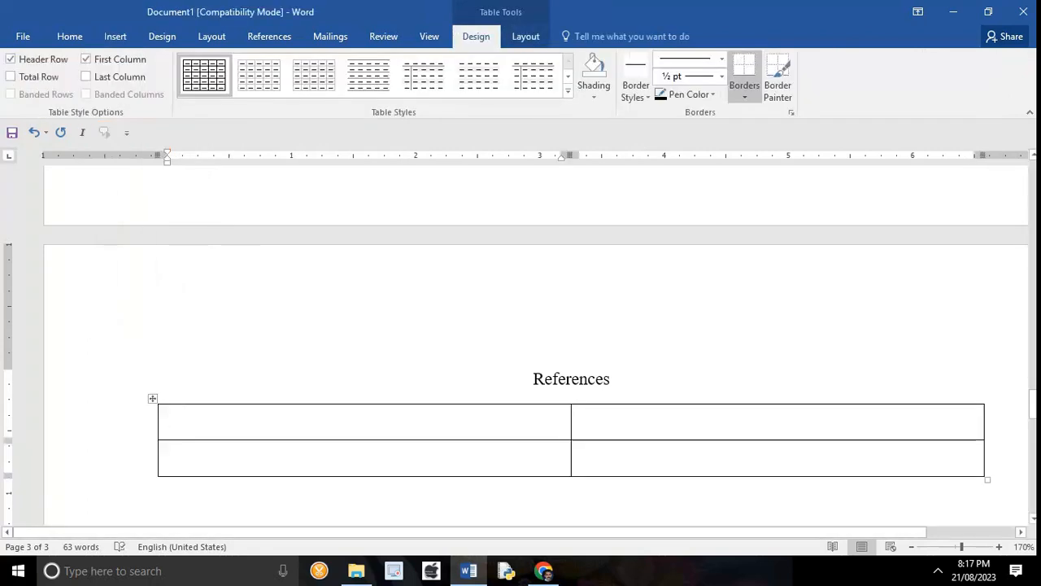
Step: Enter "[1]" in the table's first cell and narrow the first column to just fit that label
text([1])
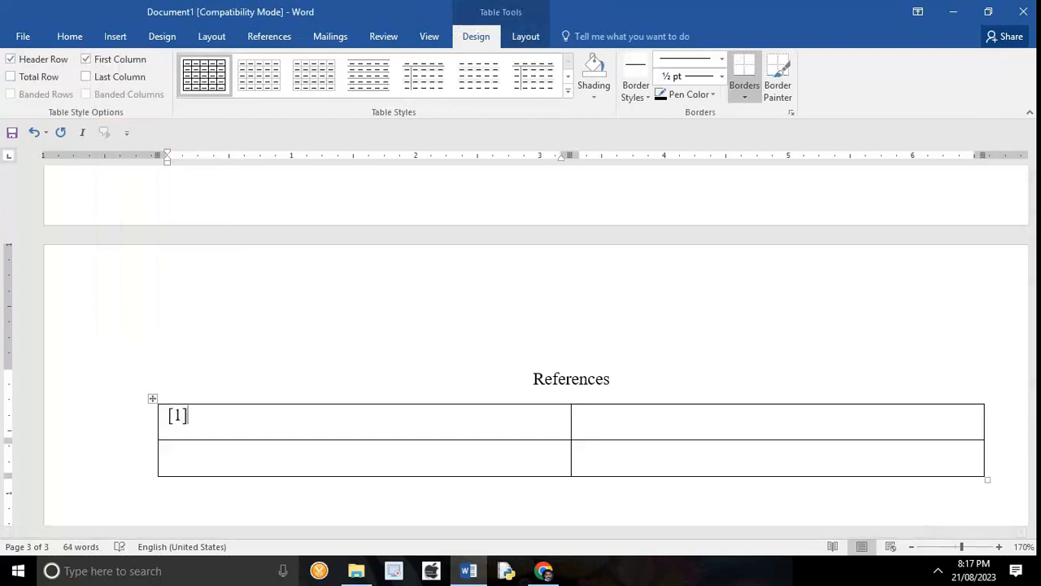
click(581, 415)
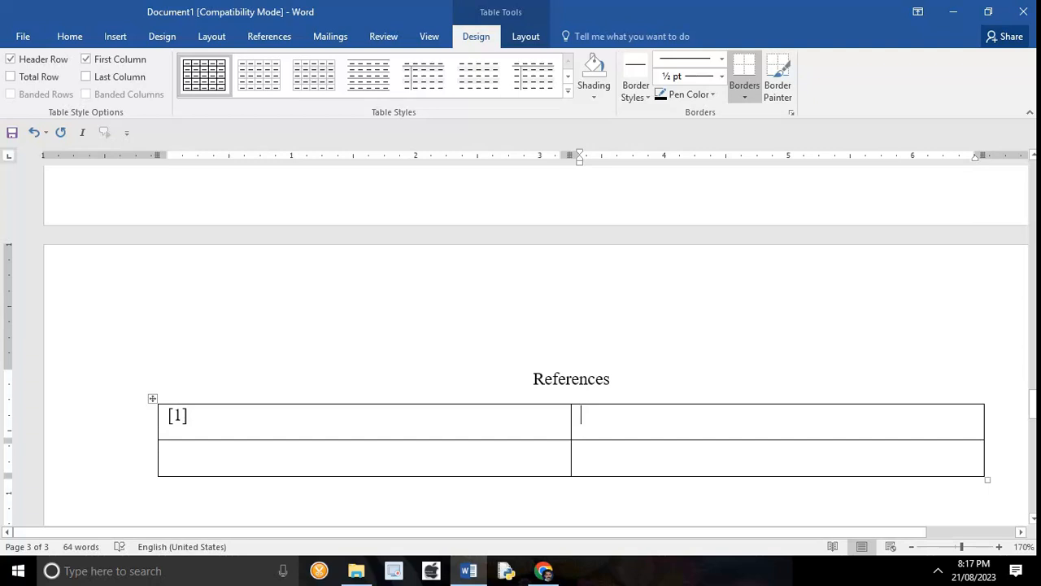
drag(572, 431, 200, 431)
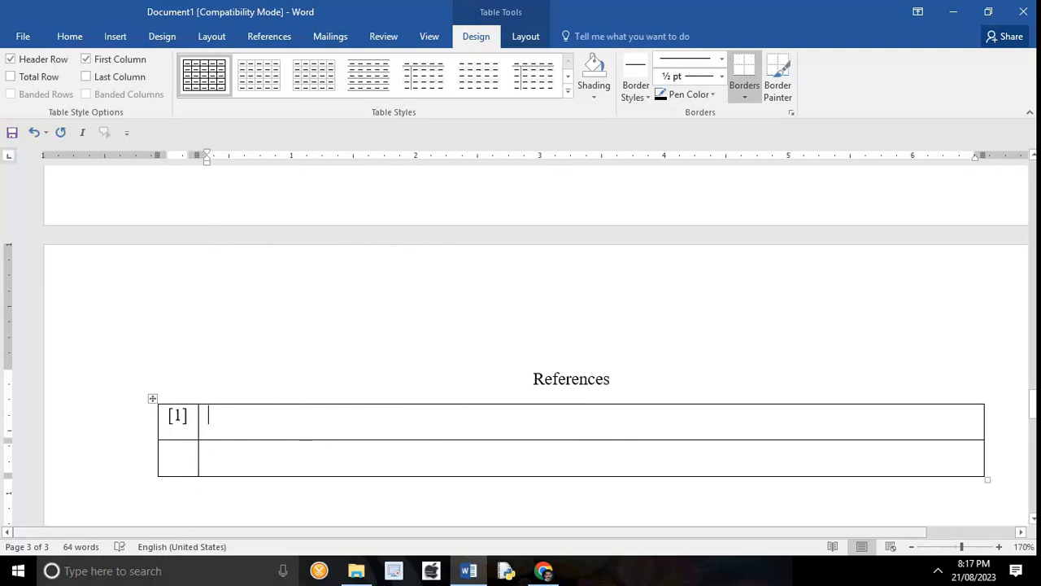
Step: Switch to Chrome and copy the plain-text citation of the IEEE Xplore article "Parallel computing"
click(543, 570)
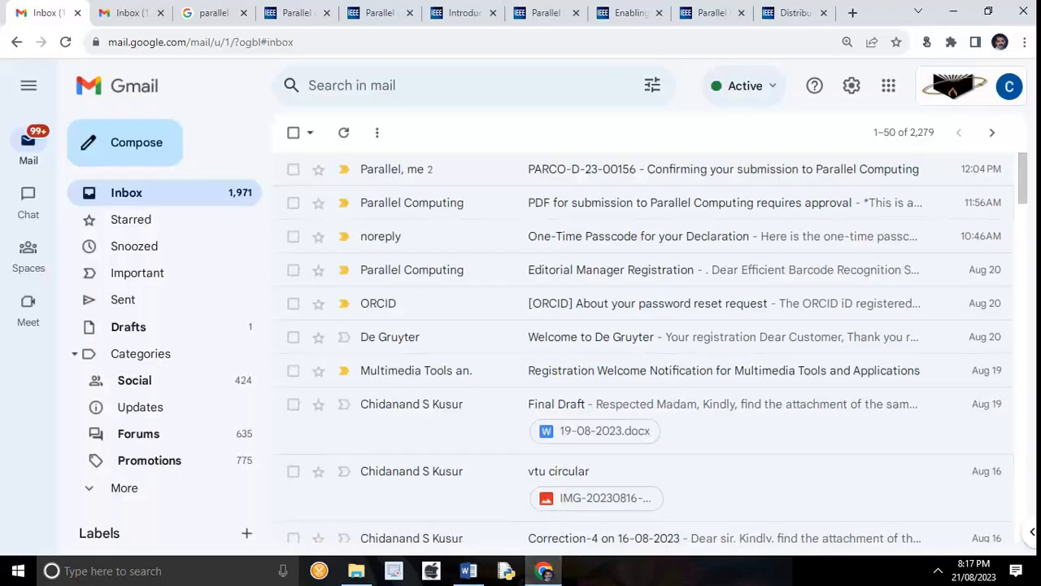
click(131, 13)
click(208, 14)
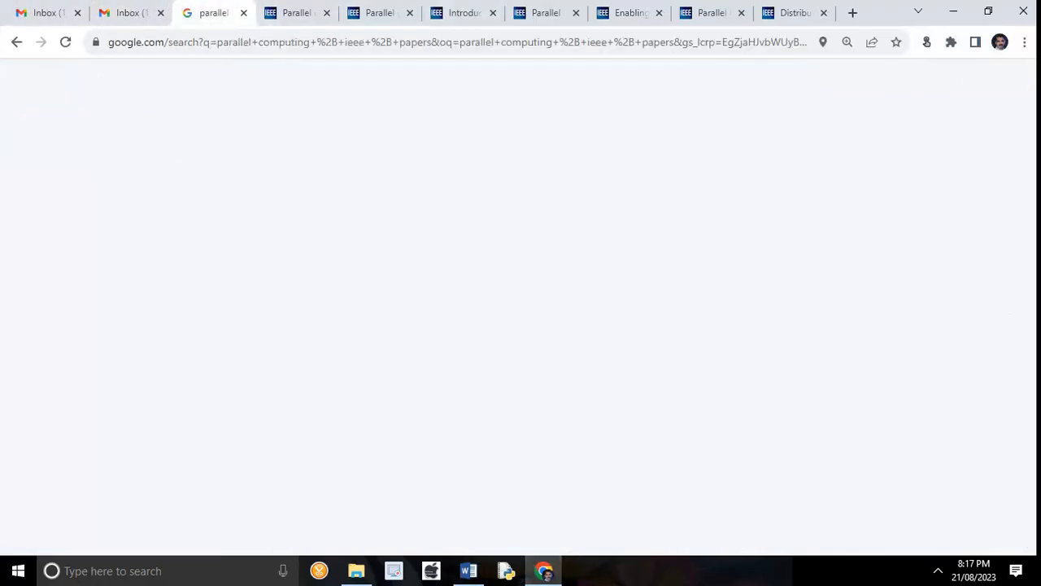
click(294, 14)
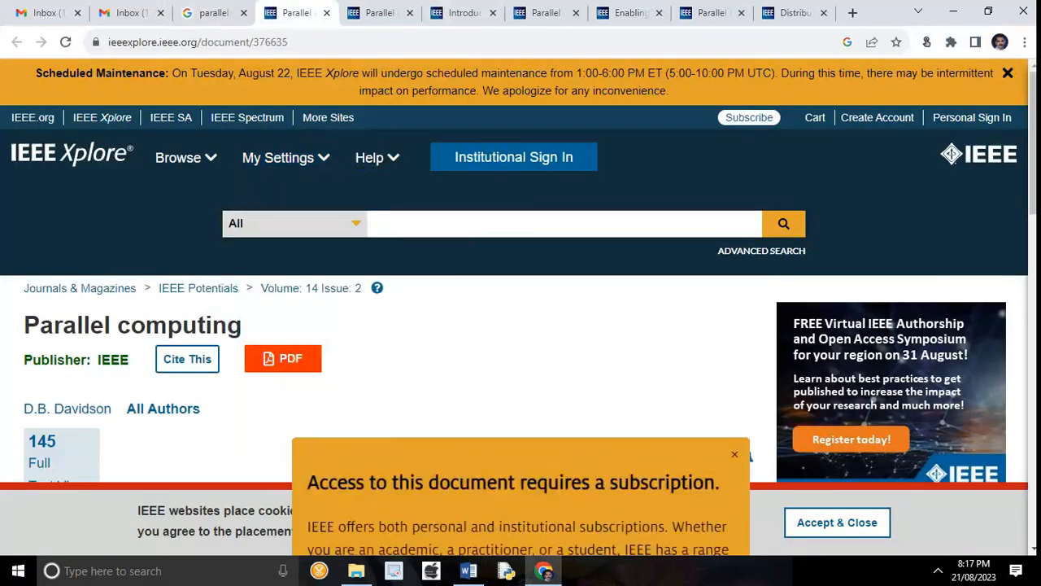
click(187, 359)
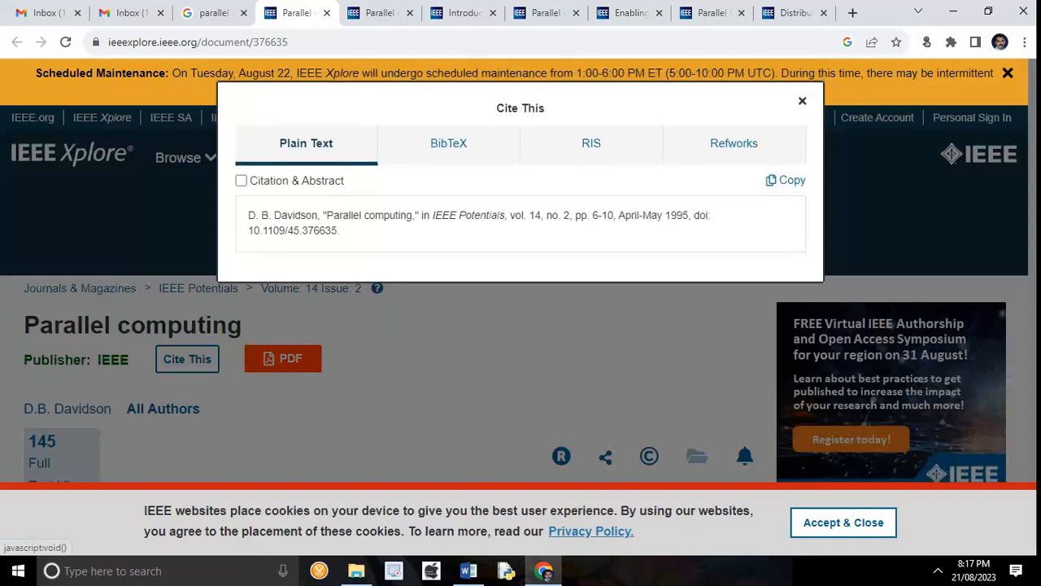
click(448, 143)
click(592, 143)
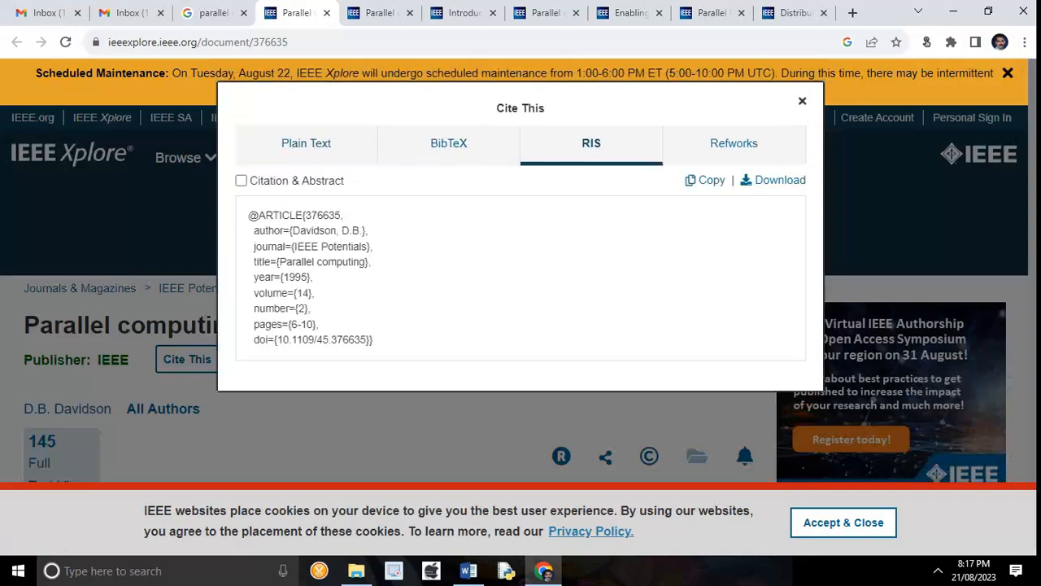
click(306, 143)
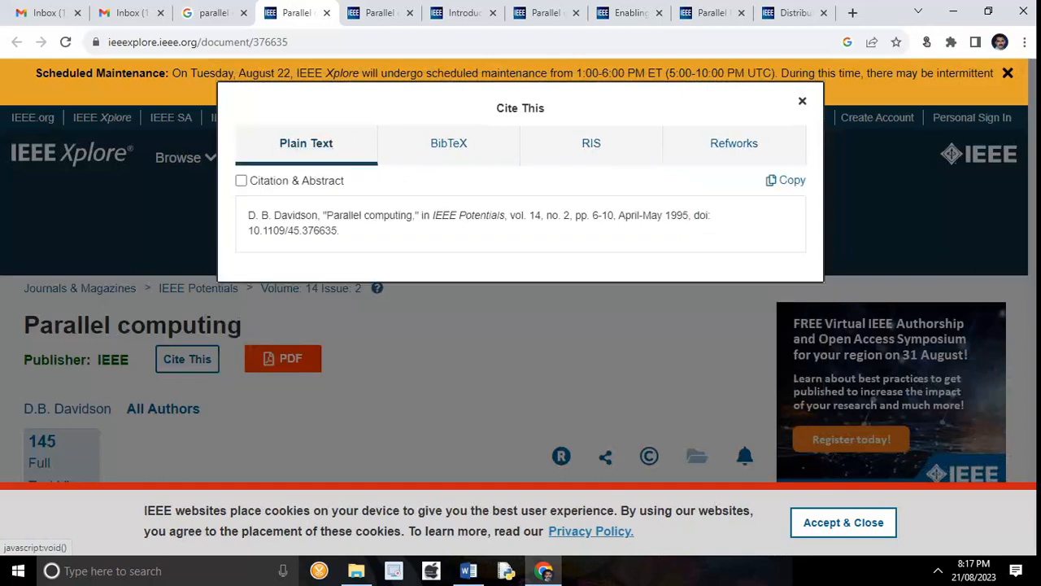
click(786, 180)
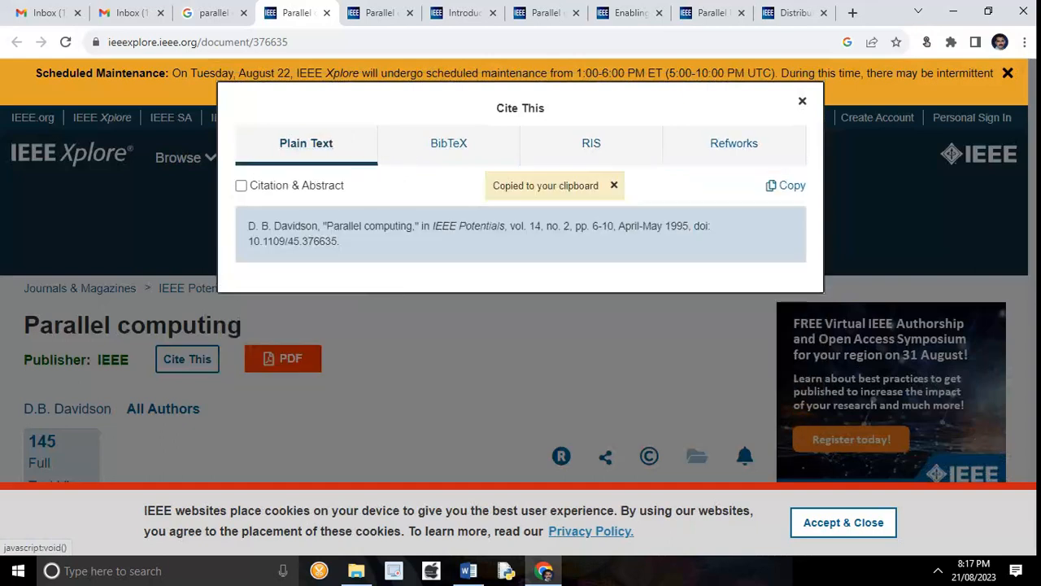
Step: Return to Word and paste the copied citation as text only into the cell beside [1]
click(468, 570)
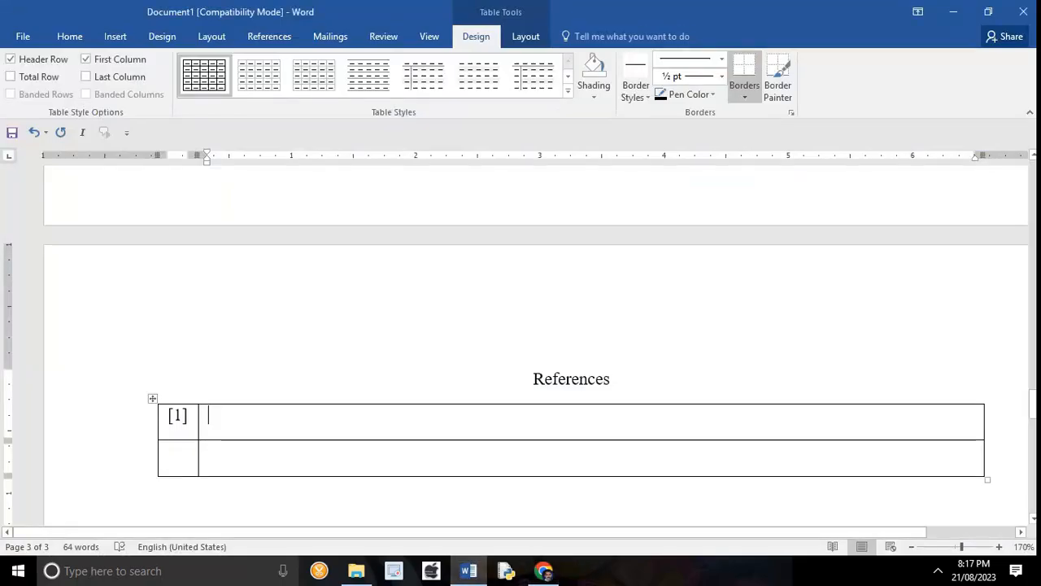
click(69, 36)
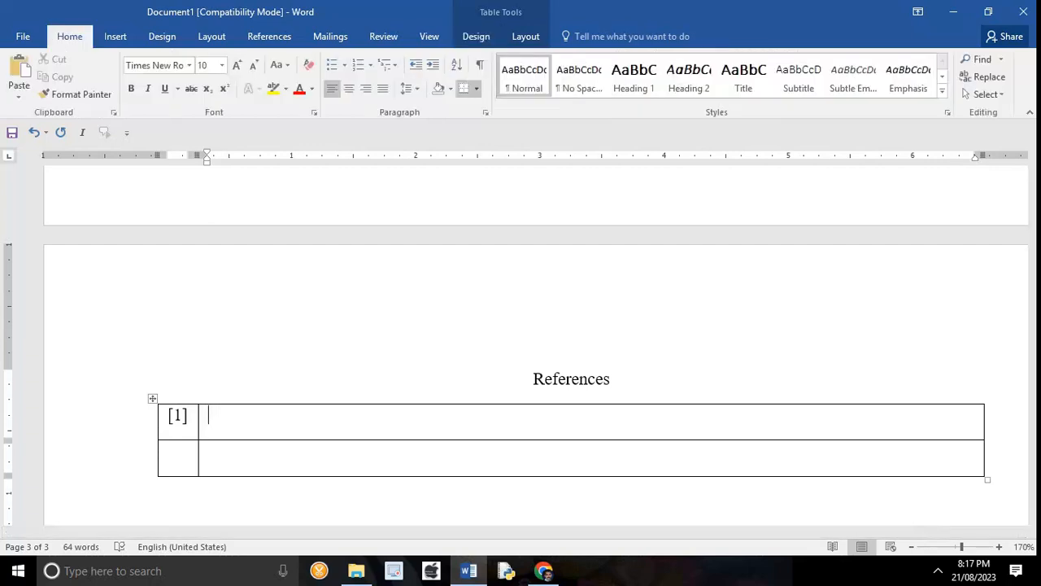
click(19, 92)
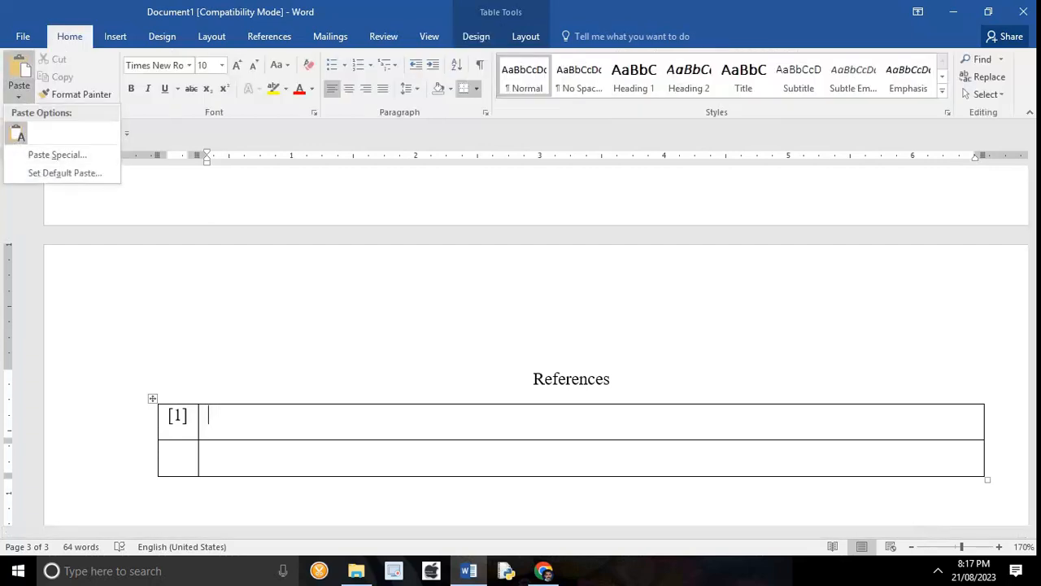
click(18, 135)
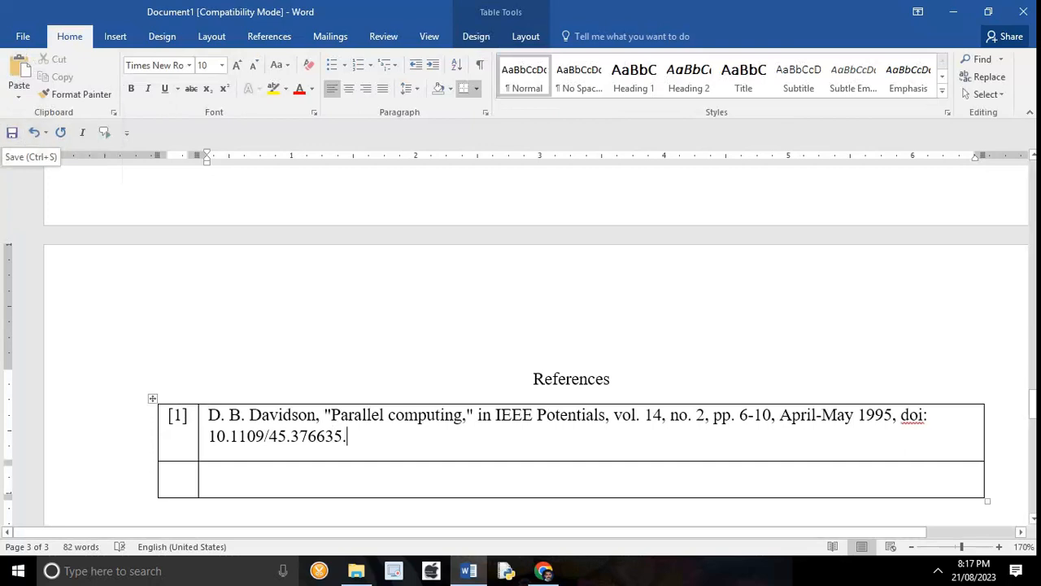
Step: Label the table's second row "[2]" and move to its reference cell
click(170, 473)
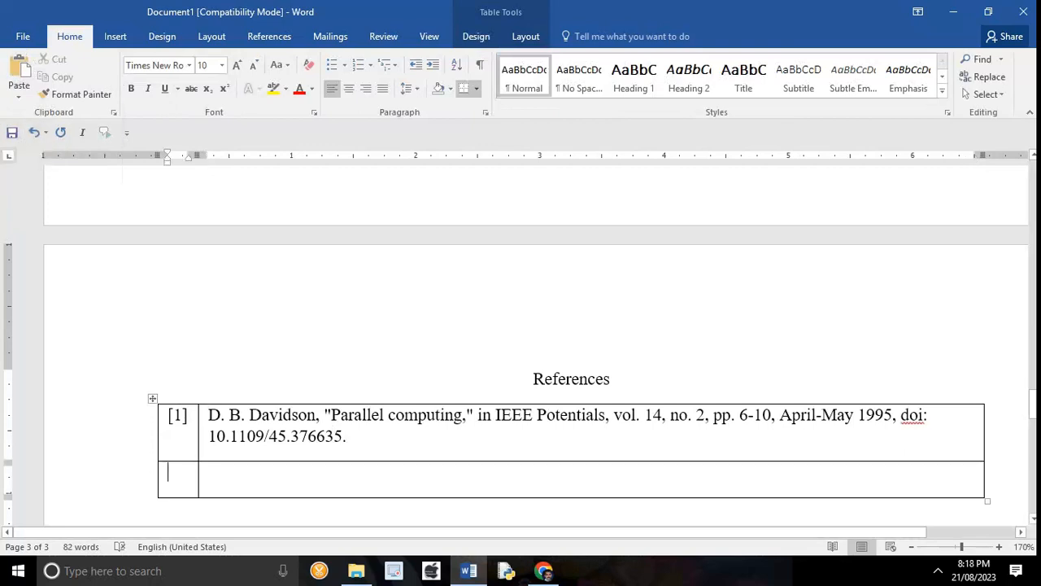
text([2])
key(Tab)
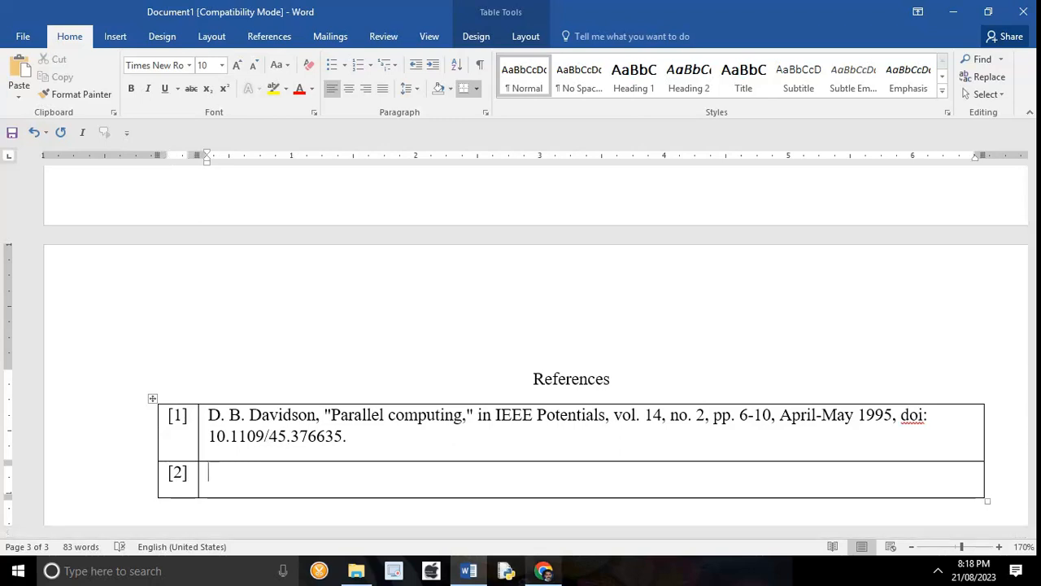
Step: Switch to Chrome and copy the plain-text citation of the IEEE Xplore paper "Parallel computing and its applications"
key(alt+Tab)
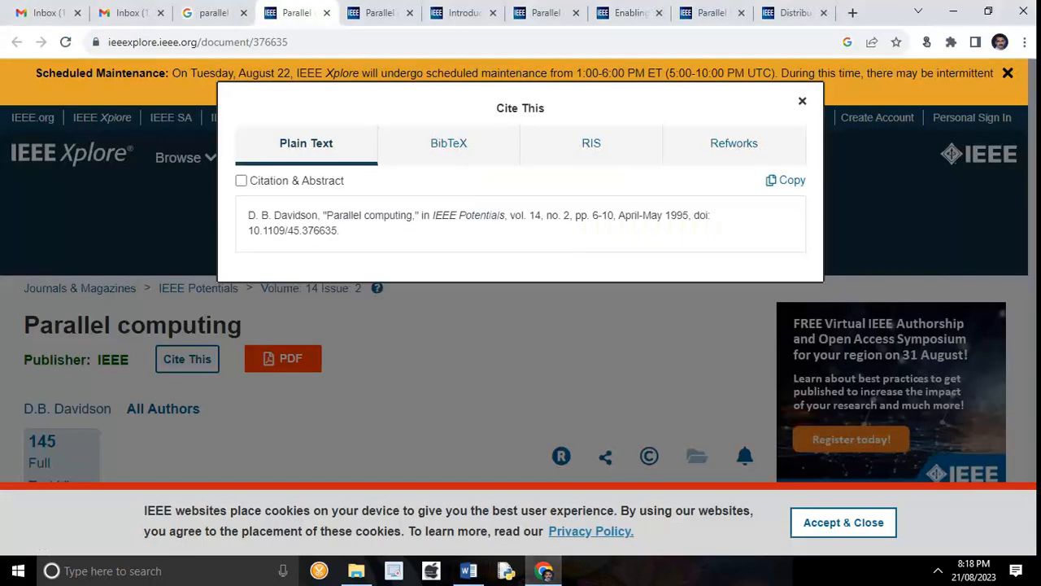
key(Escape)
click(378, 12)
mouse_move(377, 157)
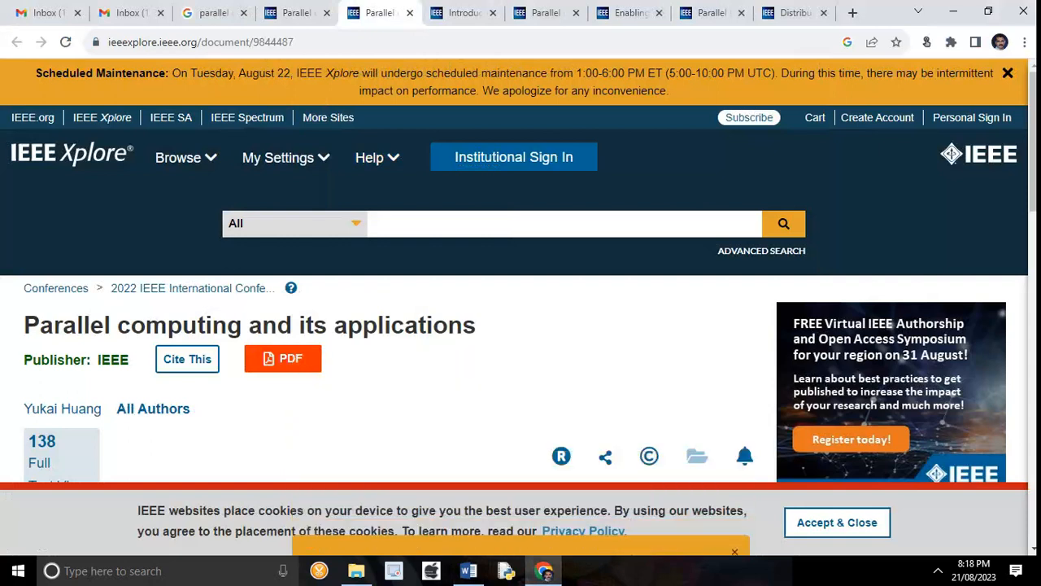
click(187, 359)
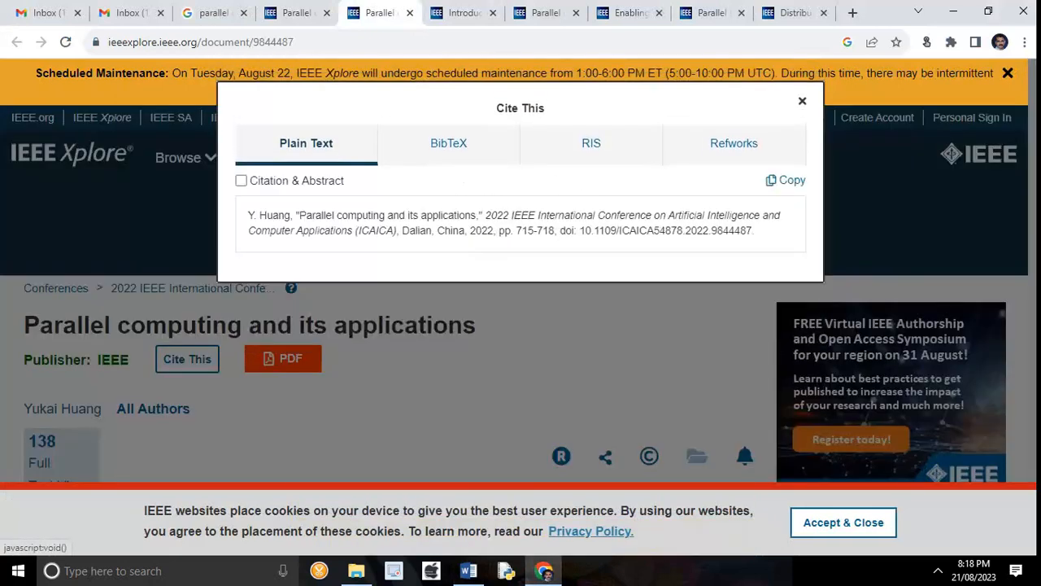
click(785, 180)
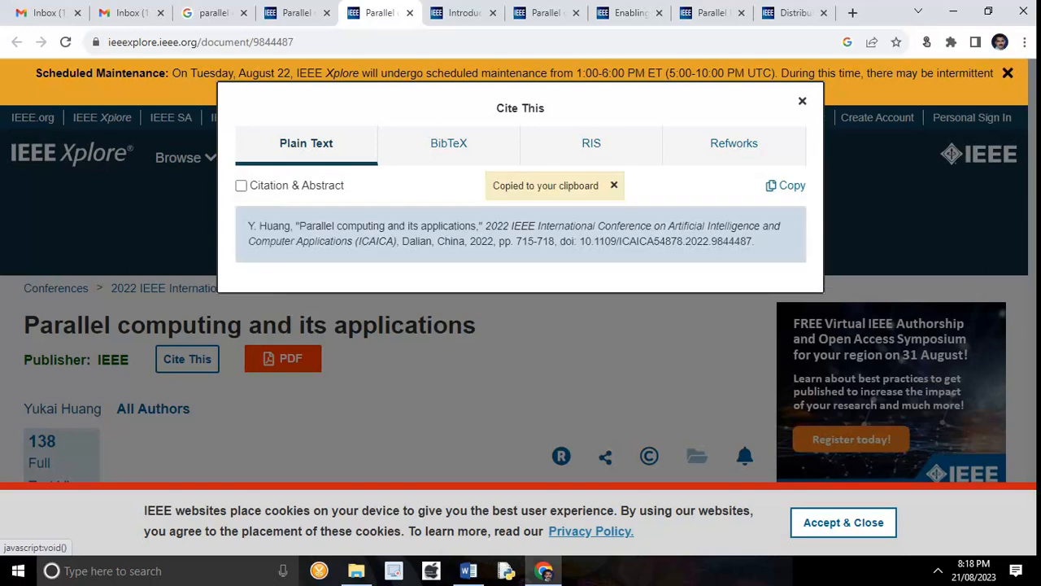
Step: Return to Word, paste the copied citation beside [2], and justify the text of both references
click(469, 571)
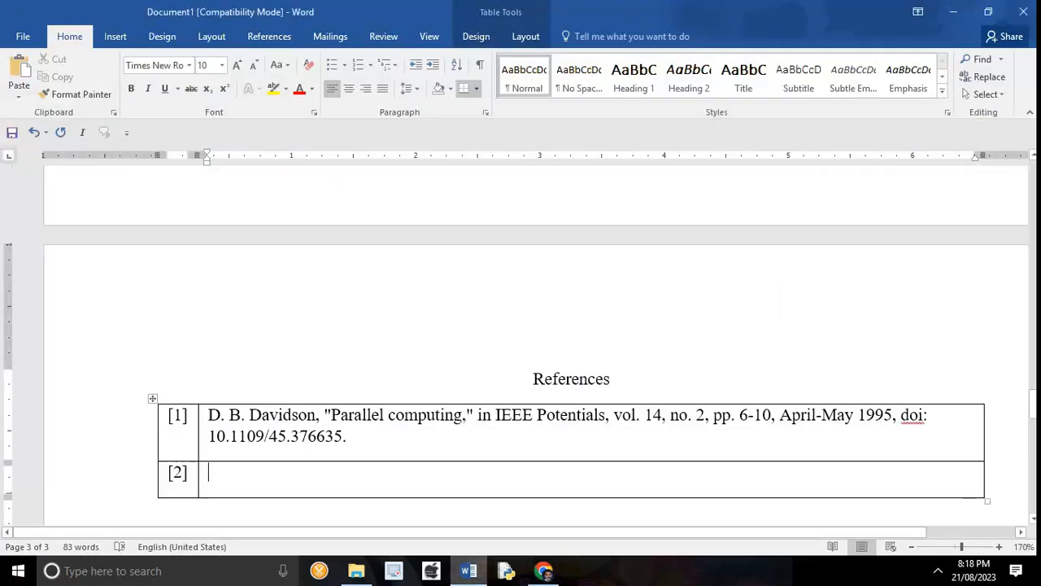
click(19, 66)
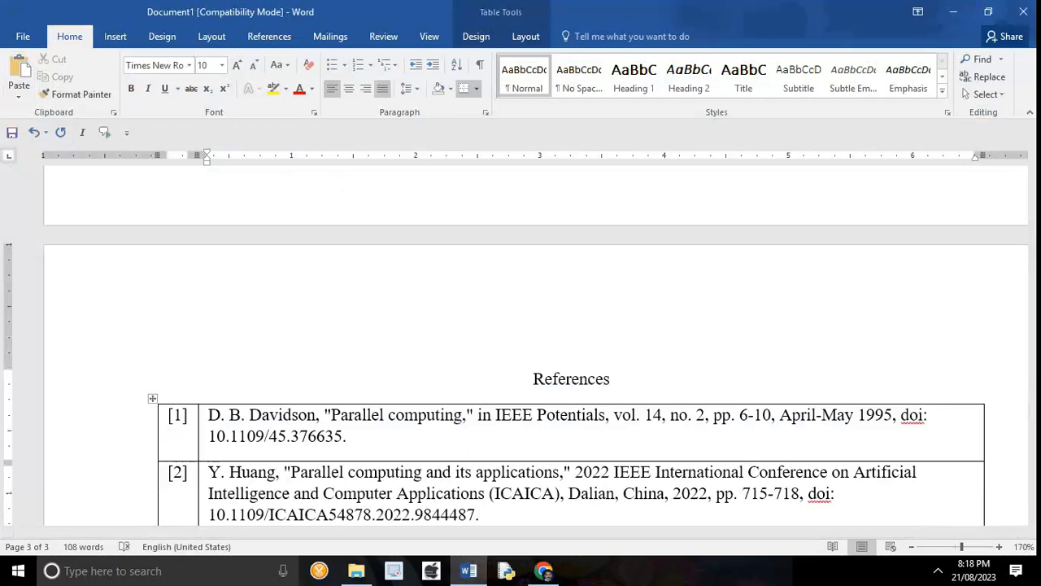
click(382, 88)
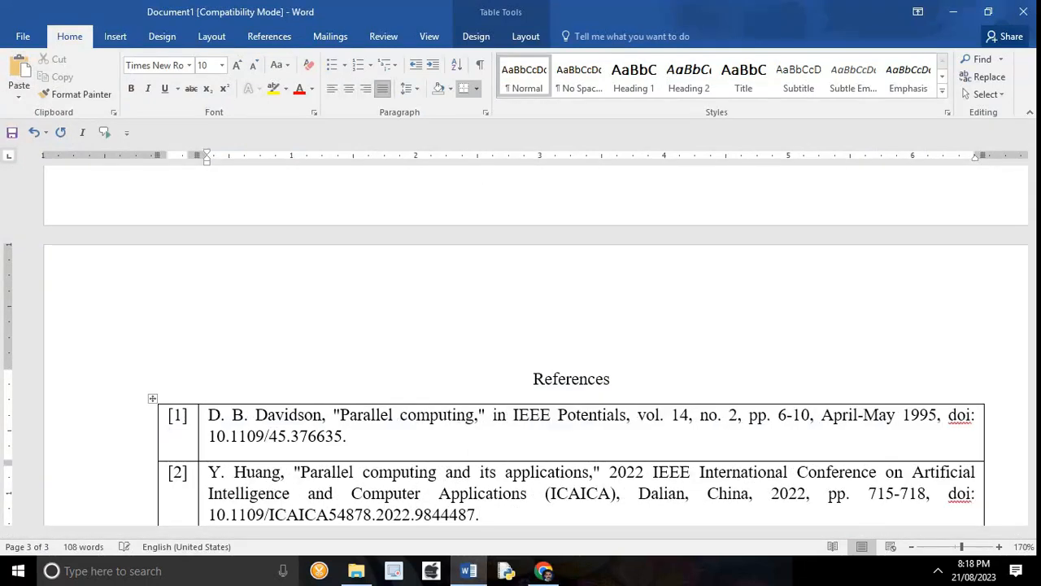
click(382, 88)
scroll(467, 415, down, 5)
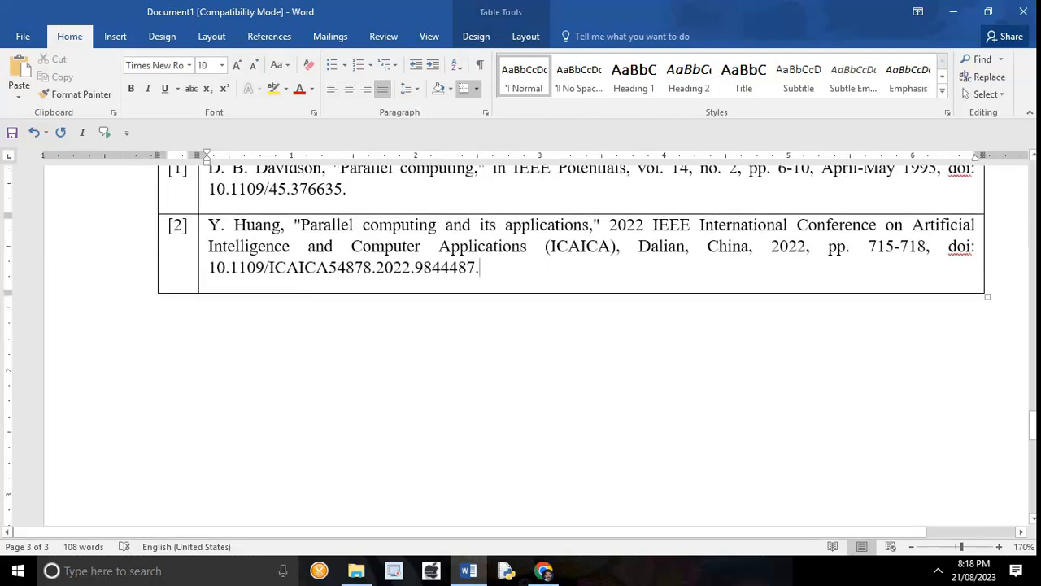
text(()
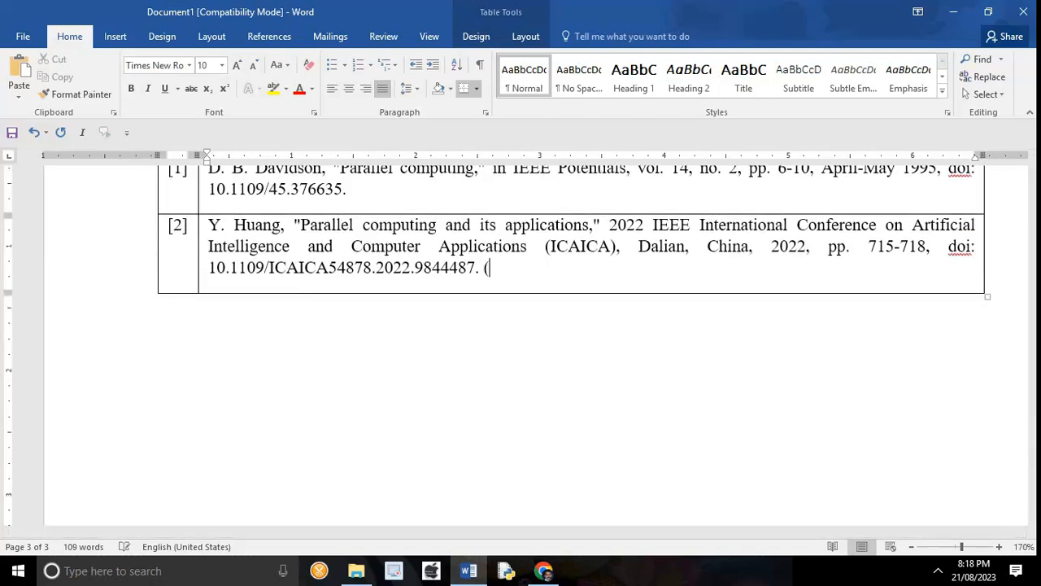
text(Now Pres)
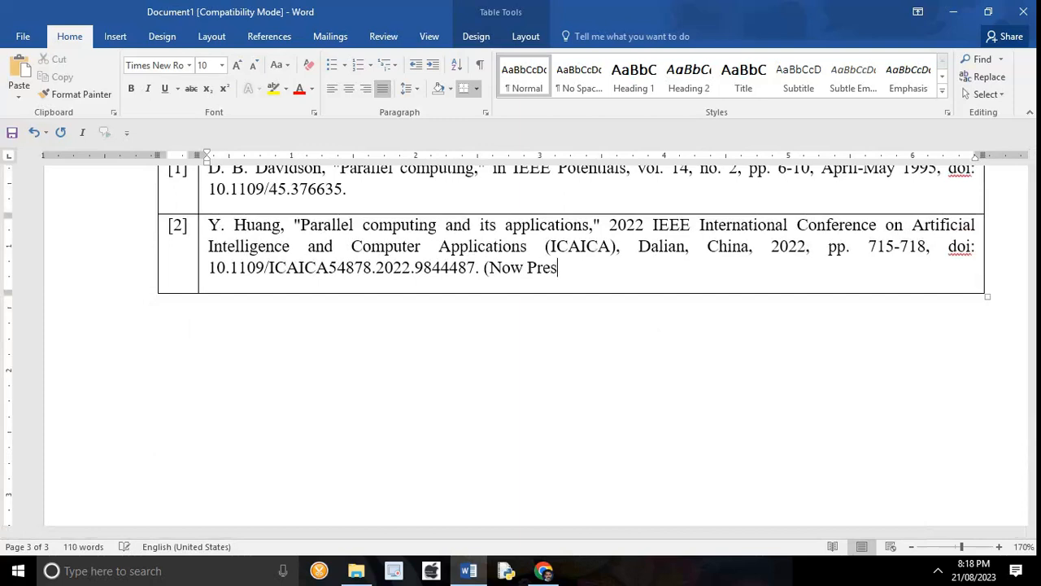
text(s TAB key from)
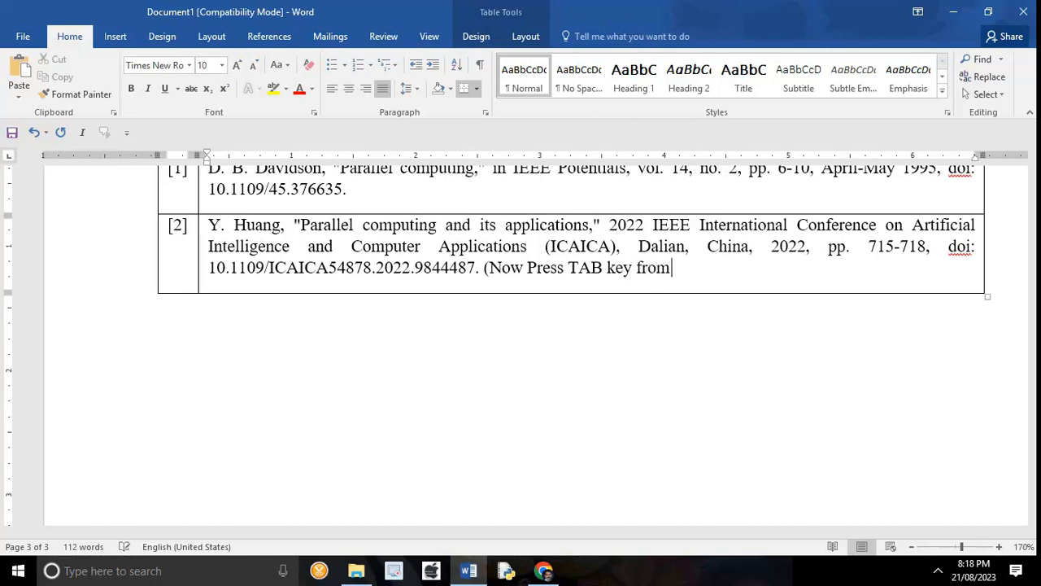
text( keyboard)
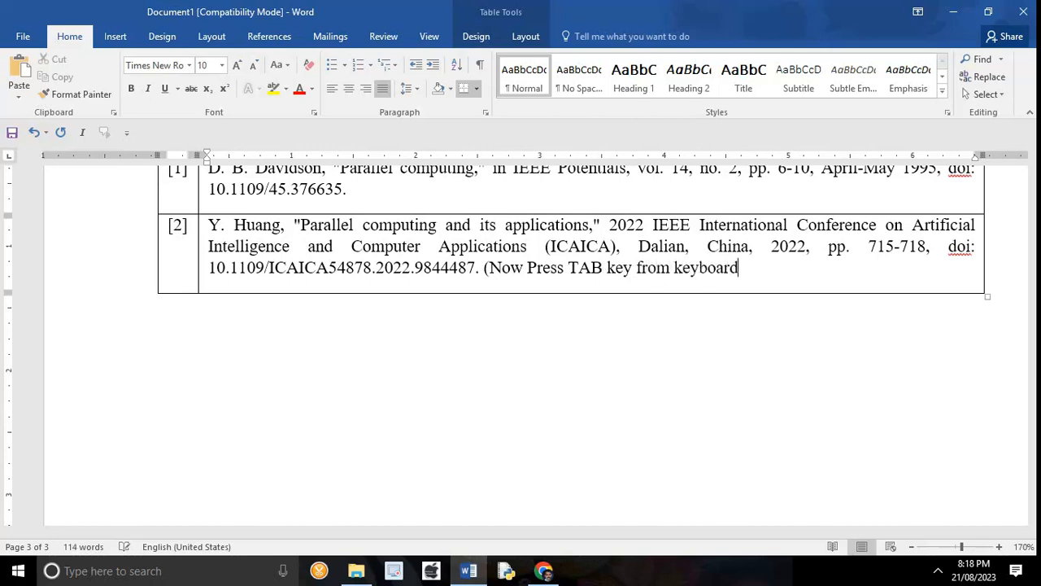
text( to add new rows)
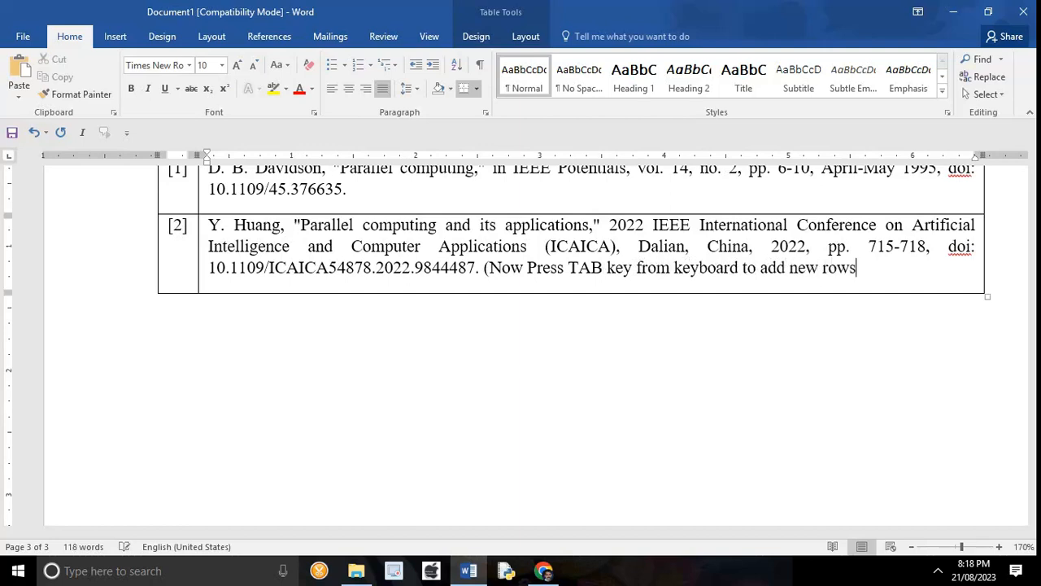
text(....Ok!))
key(BackSpace)
key(BackSpace)
key(BackSpace)
key(BackSpace)
key(BackSpace)
key(BackSpace)
key(BackSpace)
key(BackSpace)
key(BackSpace)
key(BackSpace)
key(BackSpace)
key(BackSpace)
key(BackSpace)
key(BackSpace)
key(BackSpace)
key(BackSpace)
key(BackSpace)
key(BackSpace)
key(BackSpace)
key(BackSpace)
key(BackSpace)
key(BackSpace)
key(BackSpace)
key(BackSpace)
key(BackSpace)
key(BackSpace)
key(BackSpace)
key(BackSpace)
key(BackSpace)
key(BackSpace)
key(BackSpace)
key(BackSpace)
key(BackSpace)
key(BackSpace)
key(BackSpace)
key(BackSpace)
key(BackSpace)
key(BackSpace)
key(BackSpace)
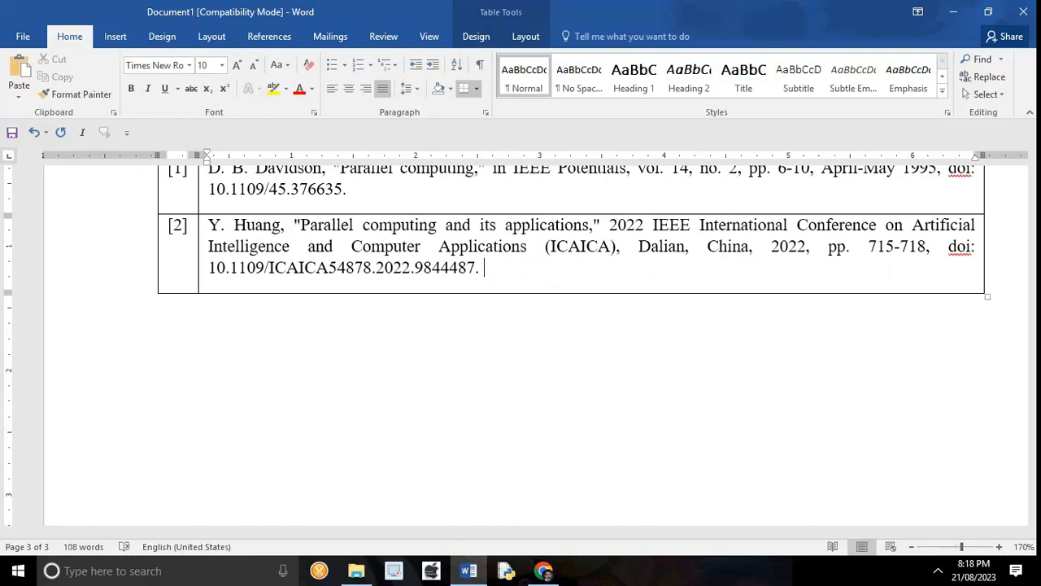
Step: Add a new table row after reference [2], label it "[3]" and move to its reference cell
key(Tab)
text([3])
key(Tab)
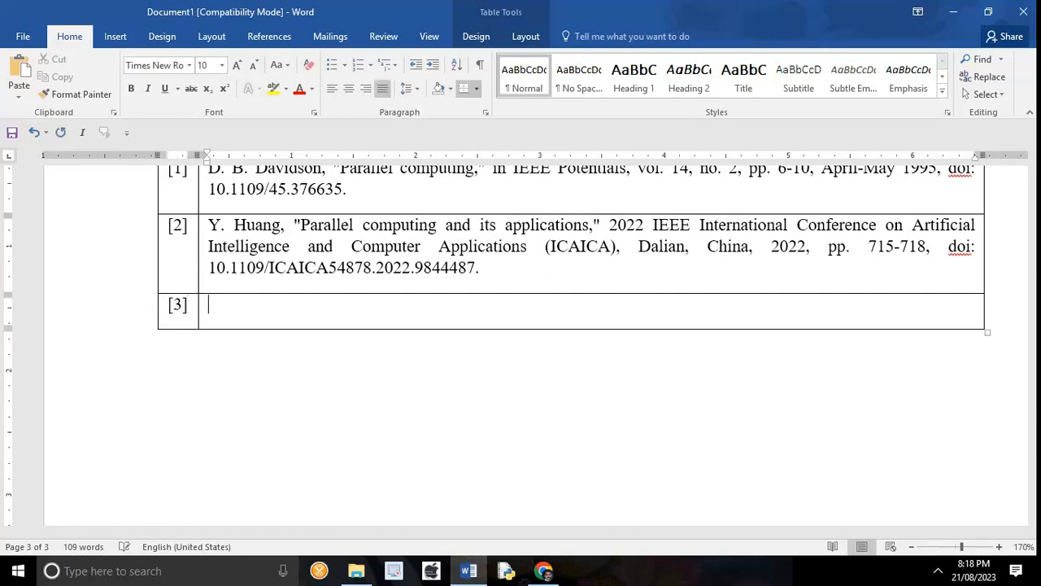
Step: Switch to Chrome and copy the plain-text citation of "Introducing parallel computing concepts in computer system related courses"
click(544, 570)
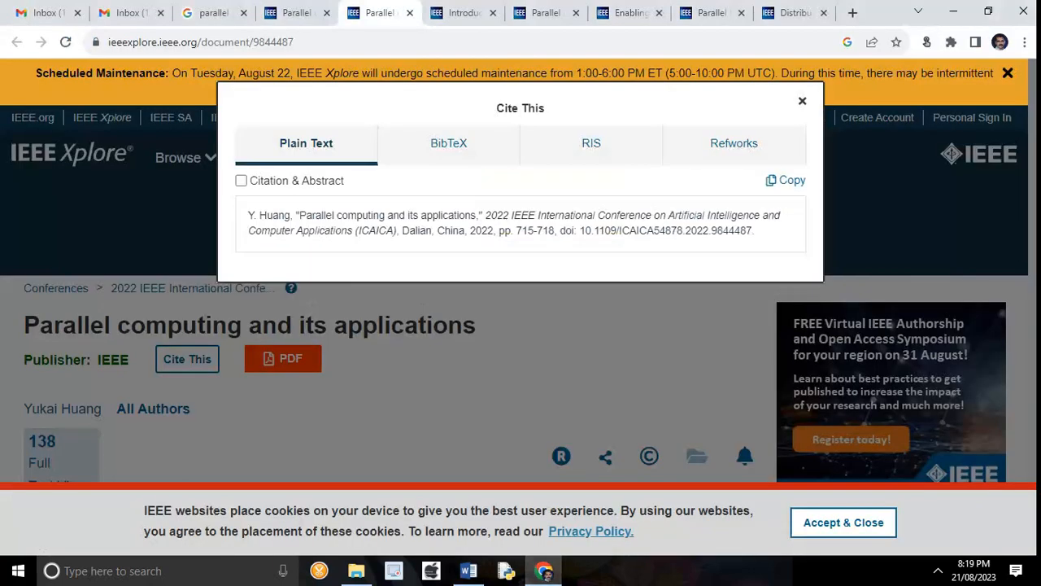
click(802, 101)
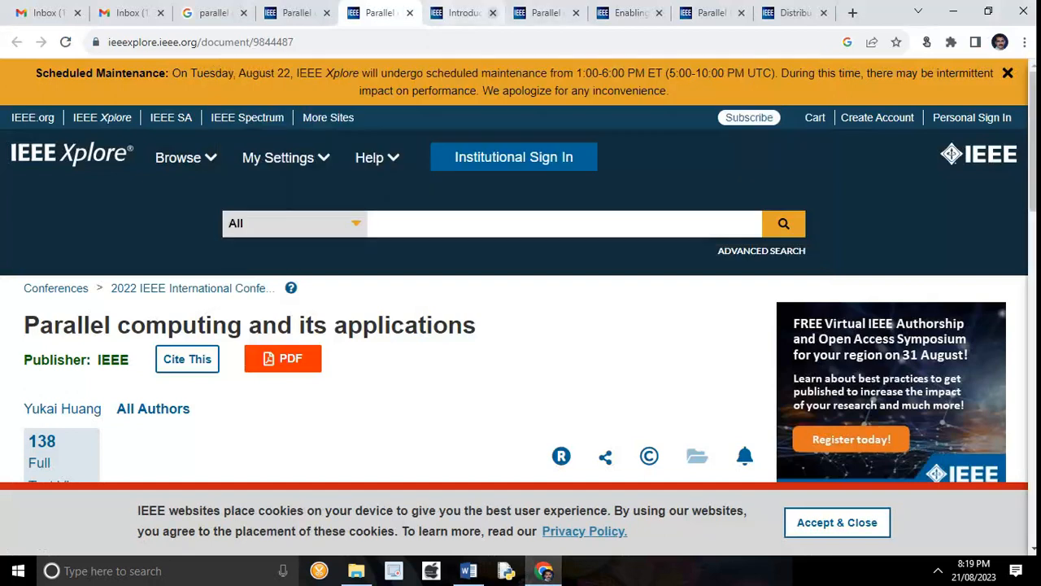
click(467, 14)
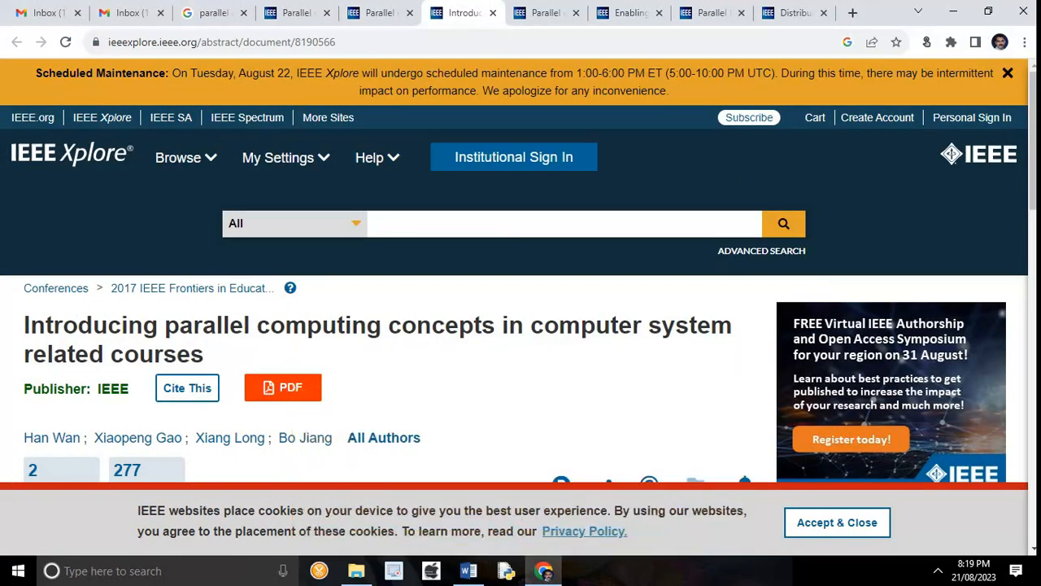
click(187, 388)
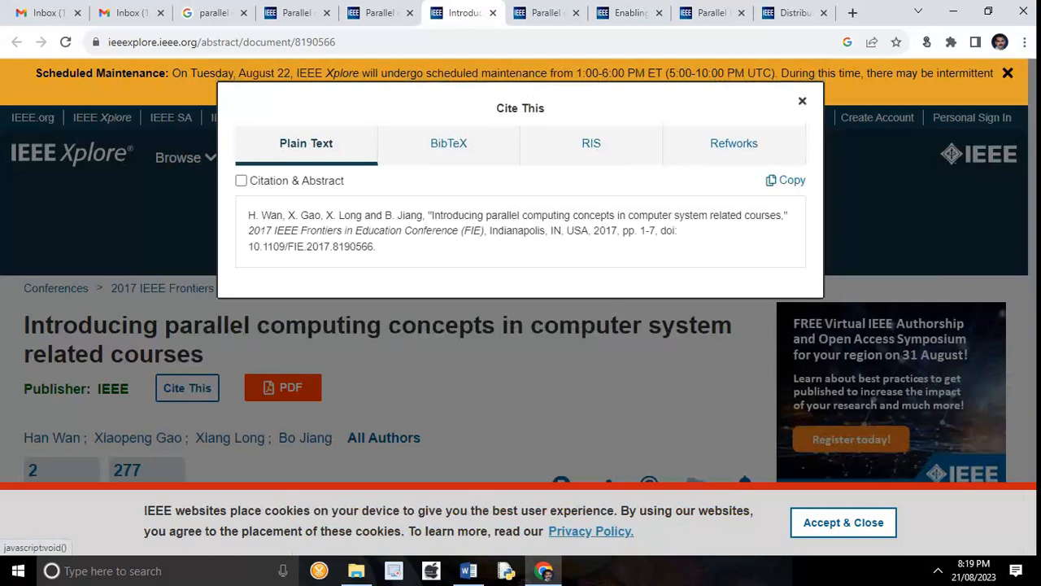
click(786, 180)
Step: Return to Word and paste the copied citation as text only into the cell beside [3]
click(468, 571)
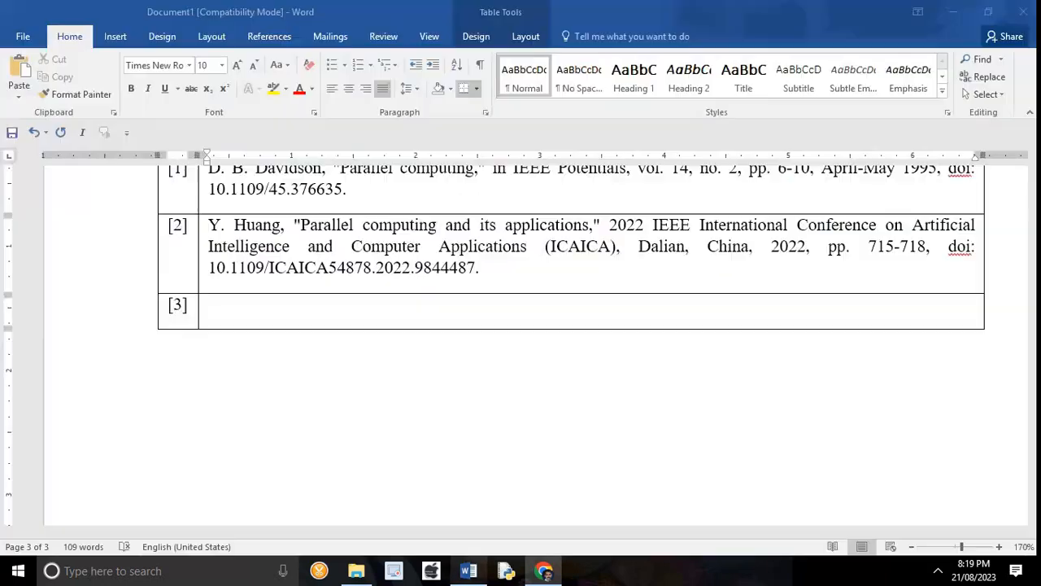
click(18, 96)
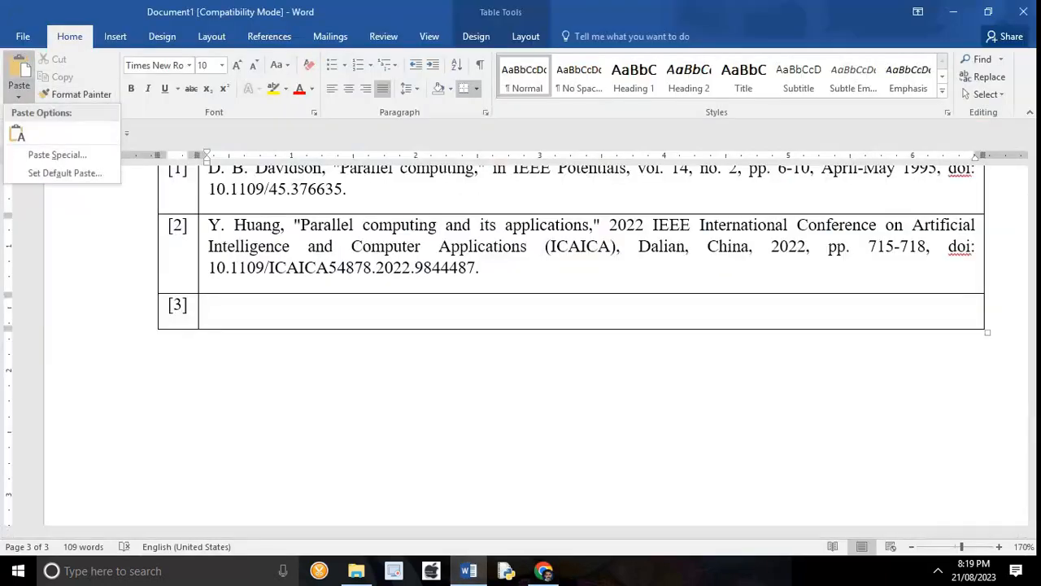
click(17, 134)
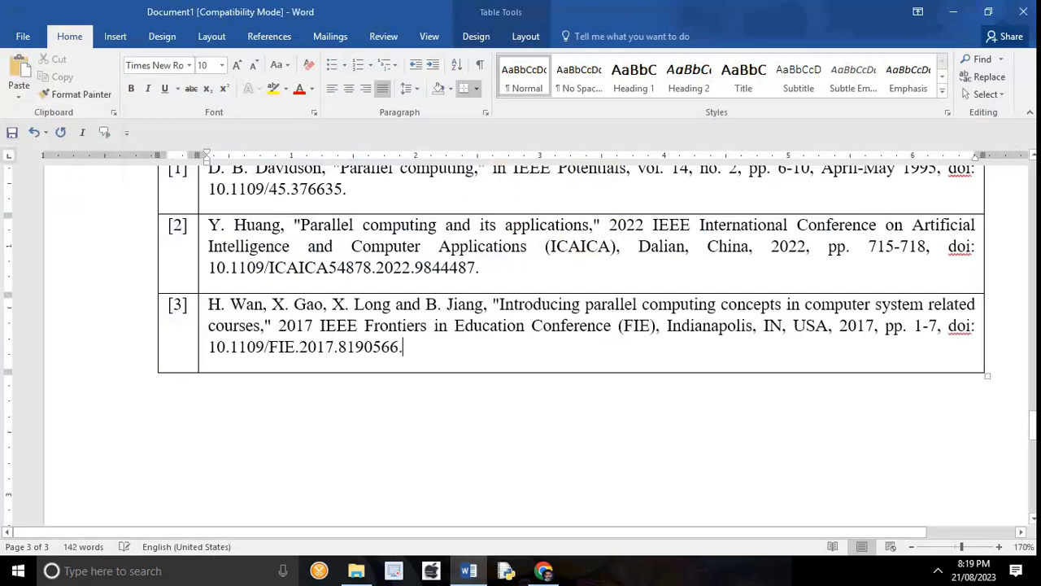
Step: Add a table row below reference [3], and in Chrome copy the plain-text citation of "Parallel computing environments and methods"
key(Tab)
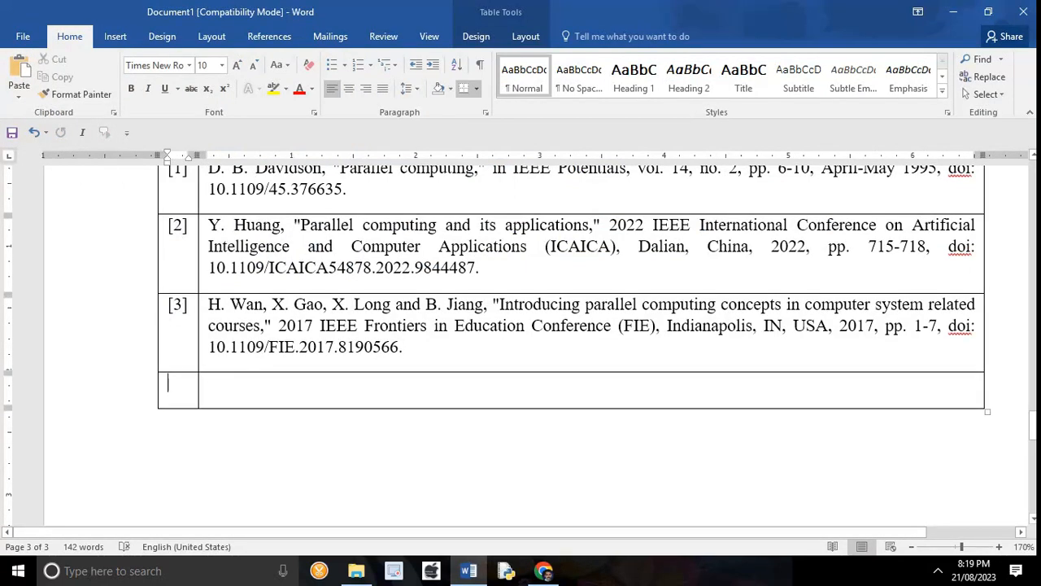
click(544, 570)
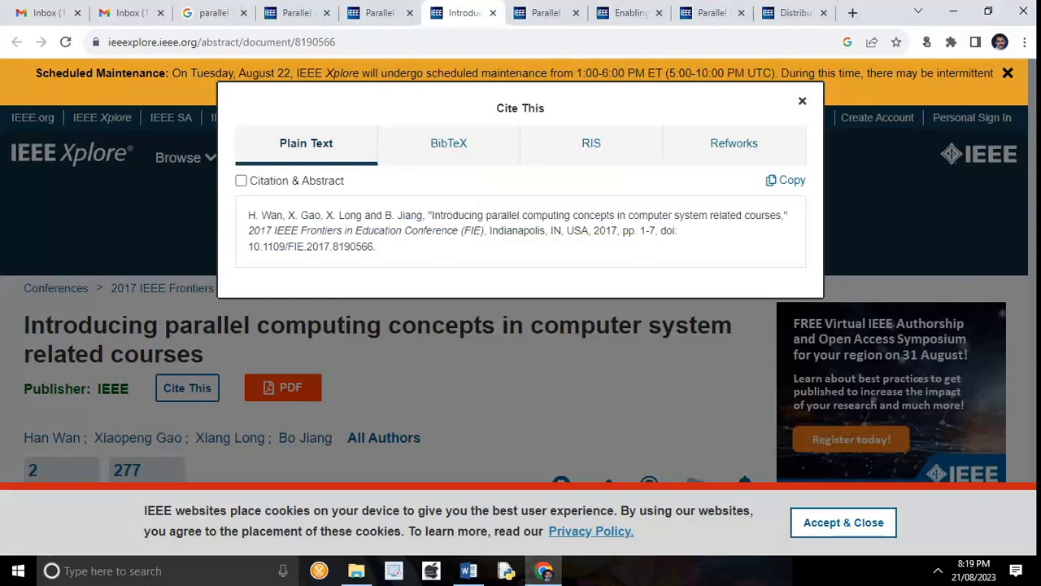
click(802, 100)
click(545, 13)
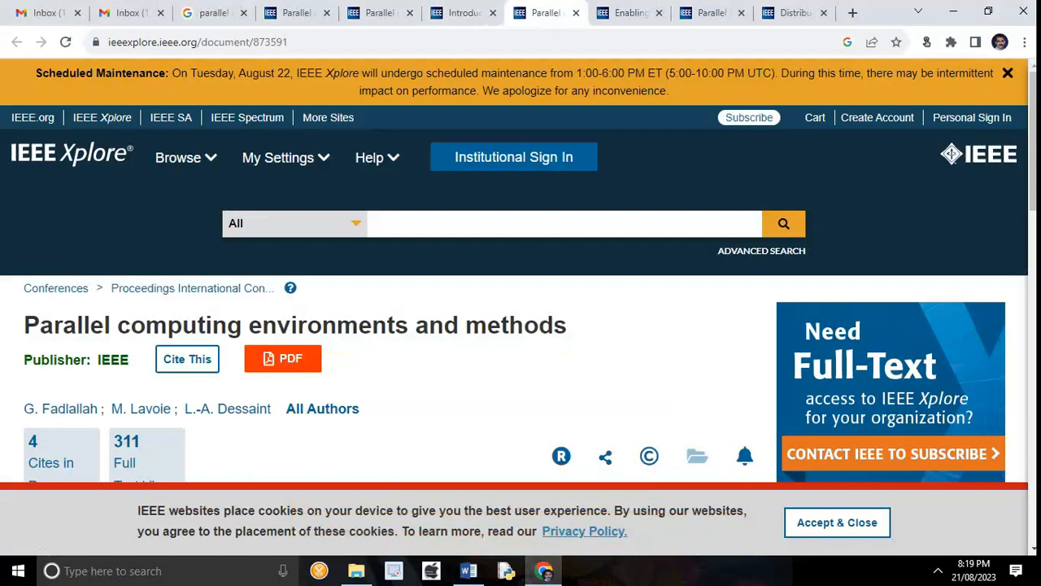
click(187, 359)
click(786, 180)
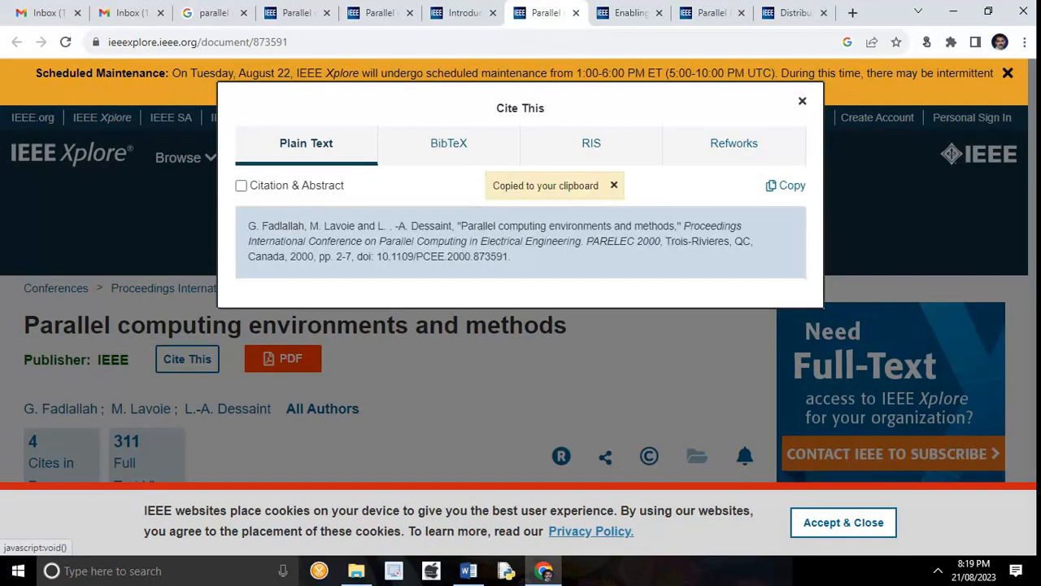
click(802, 101)
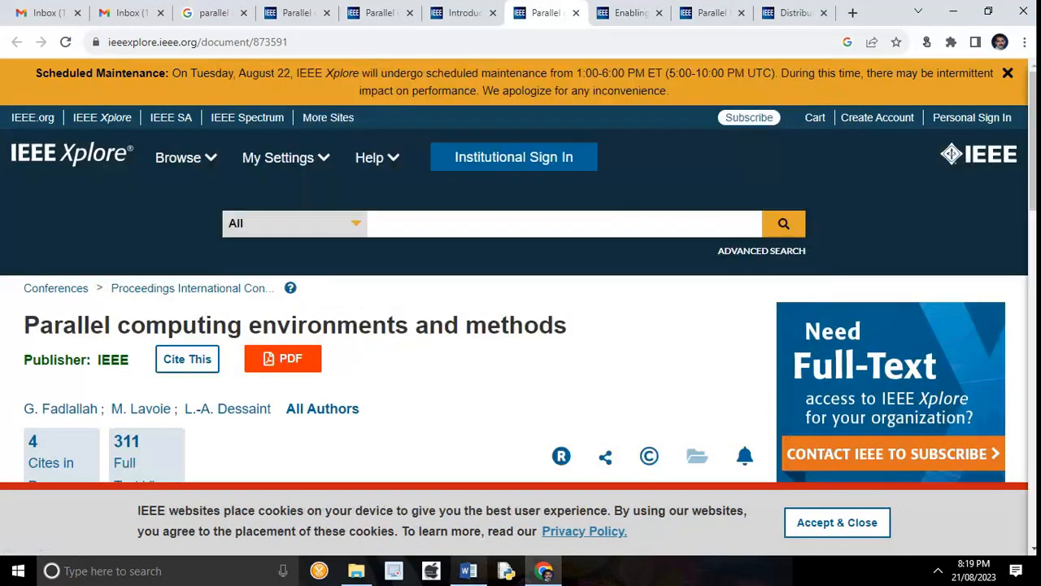
Step: Return to Word, label the new row "[4]" and paste the copied citation into its reference cell
click(469, 571)
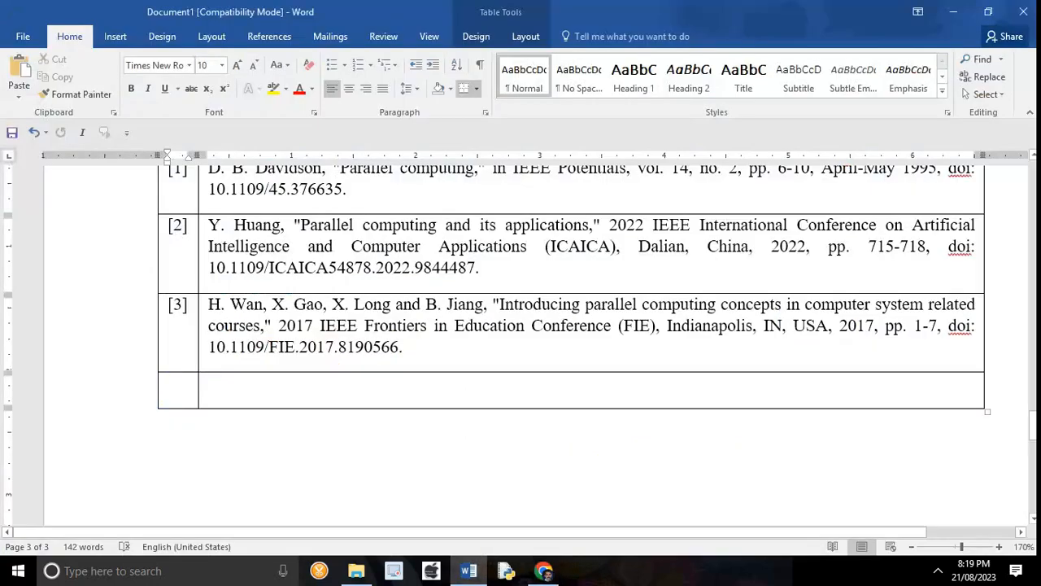
text([4])
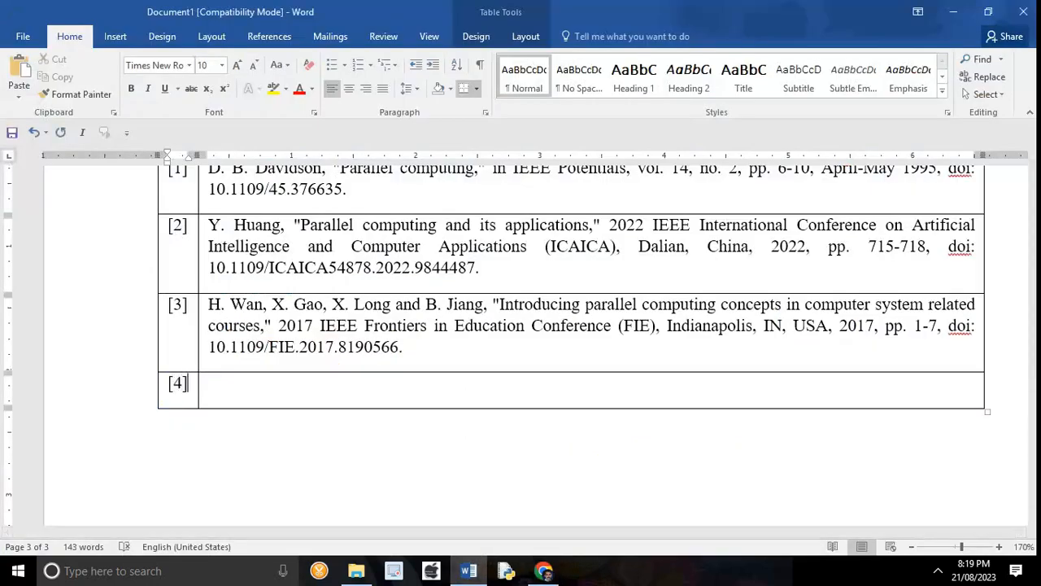
key(Tab)
click(18, 68)
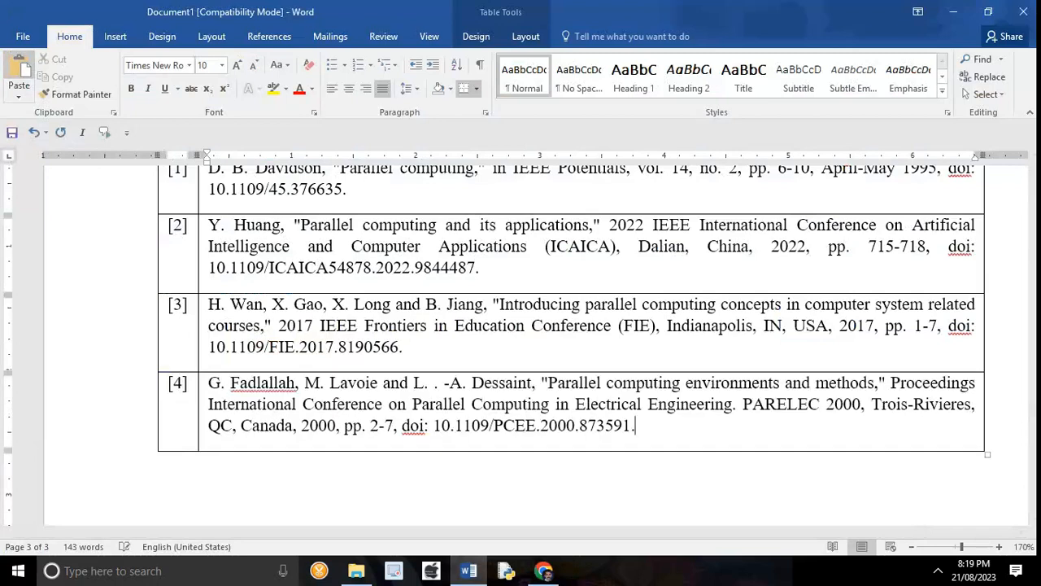
Step: Add a table row below reference [4], label it "[5]" and move to its reference cell
key(Tab)
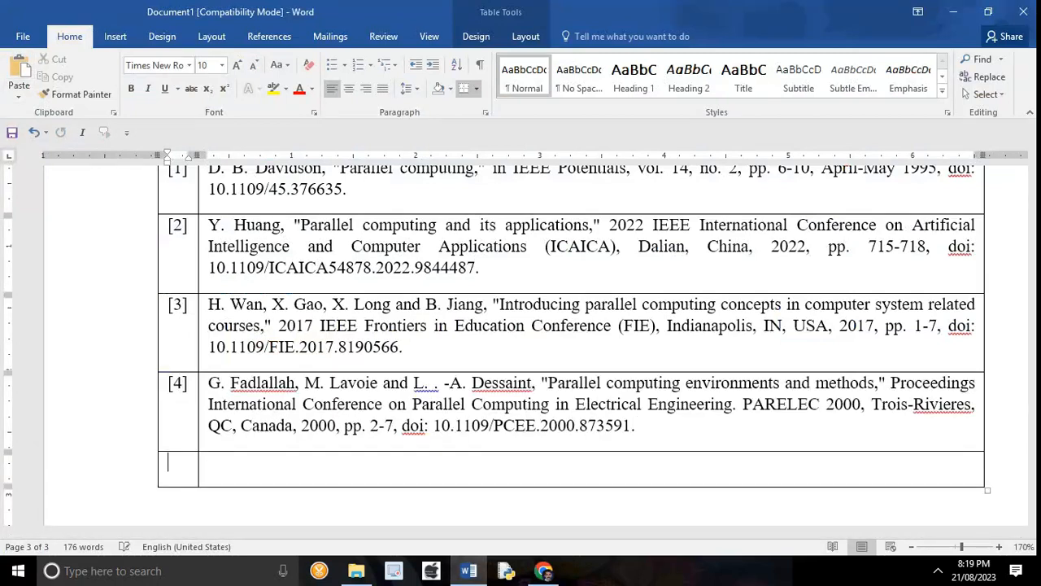
text([5])
key(Tab)
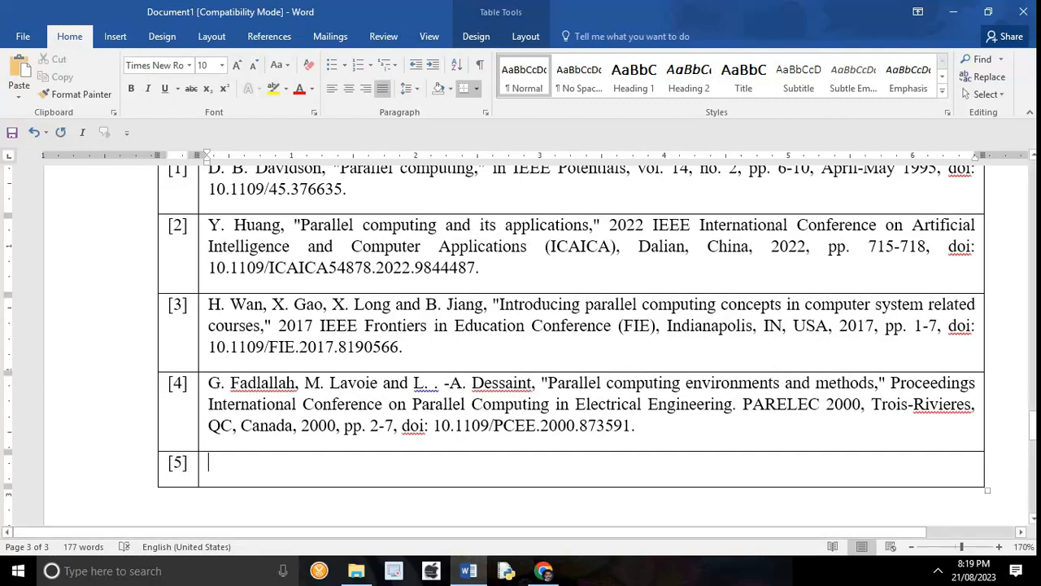
Step: Switch to Chrome and copy the plain-text citation of "Enabling Balanced Data Deduplication in Mobile Edge Computing"
click(543, 571)
click(630, 12)
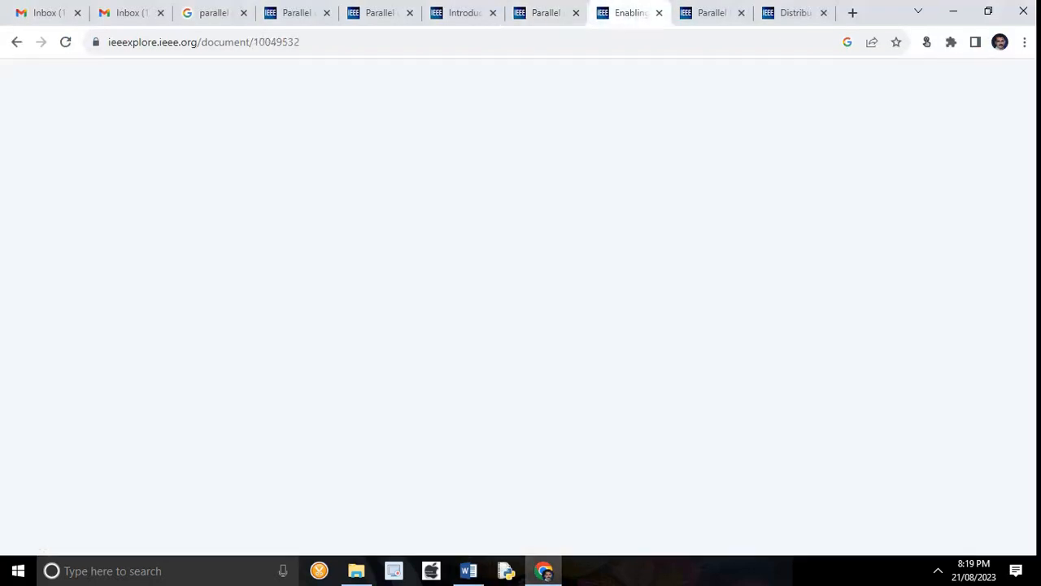
click(188, 387)
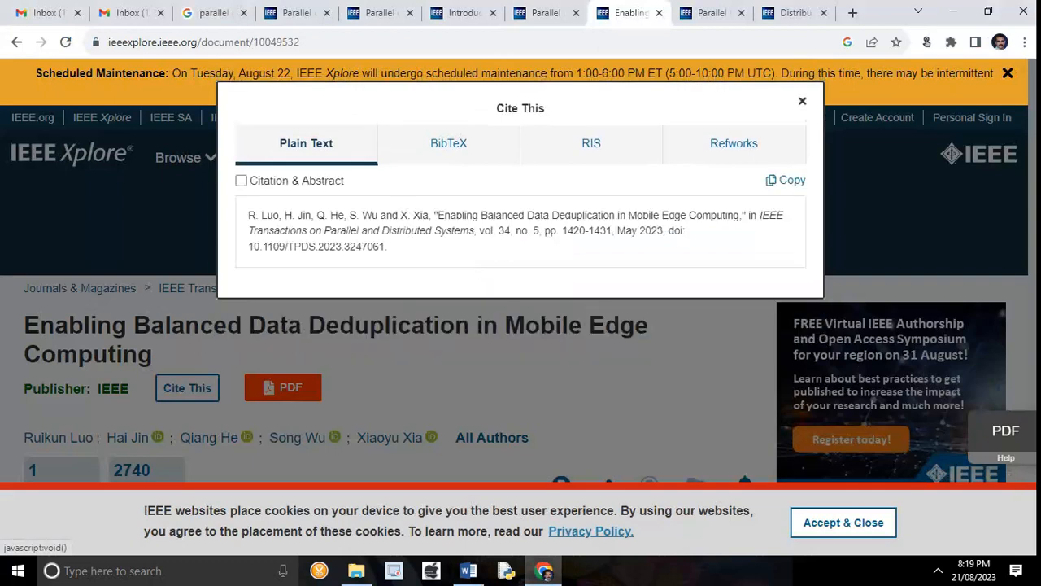
click(786, 179)
click(802, 101)
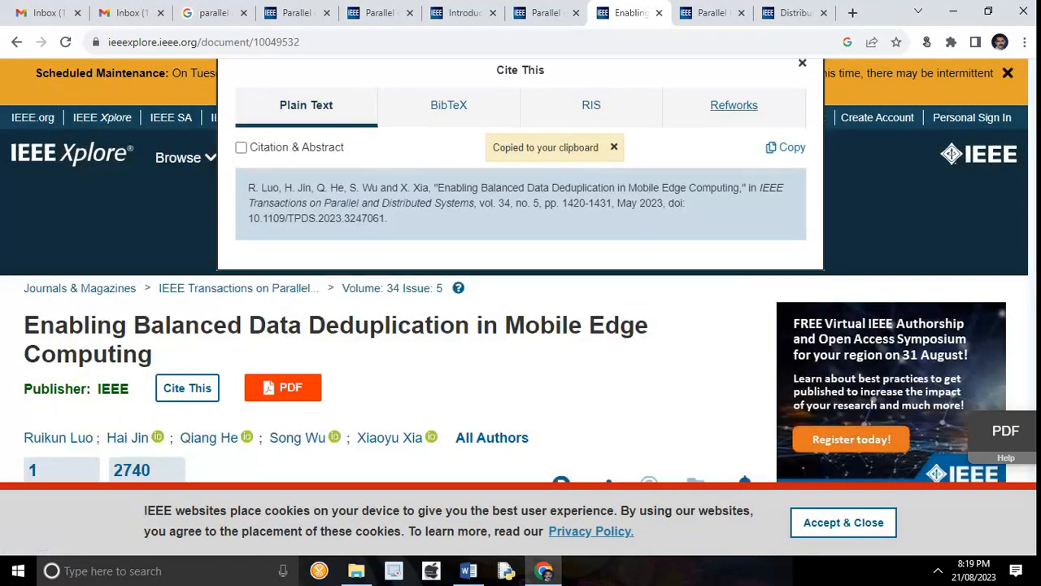
Step: Return to Word and paste the copied citation into the cell beside [5]
click(469, 571)
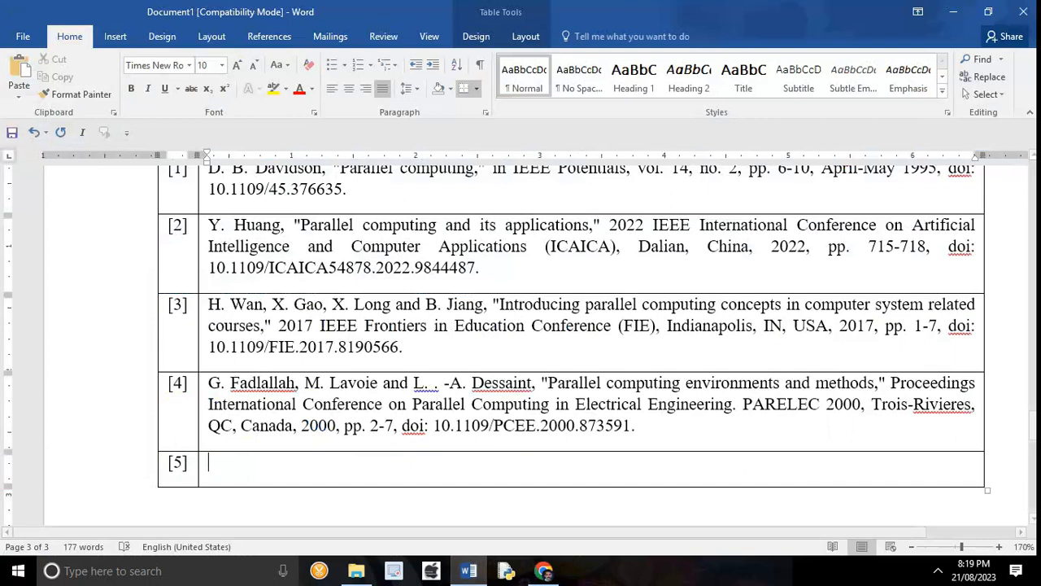
click(18, 69)
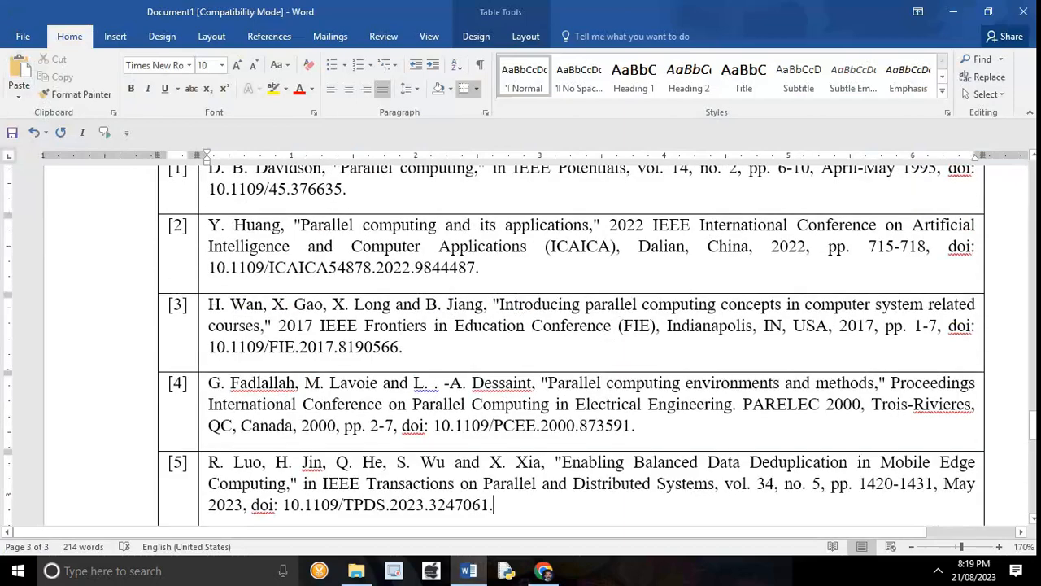
scroll(521, 342, down, 4)
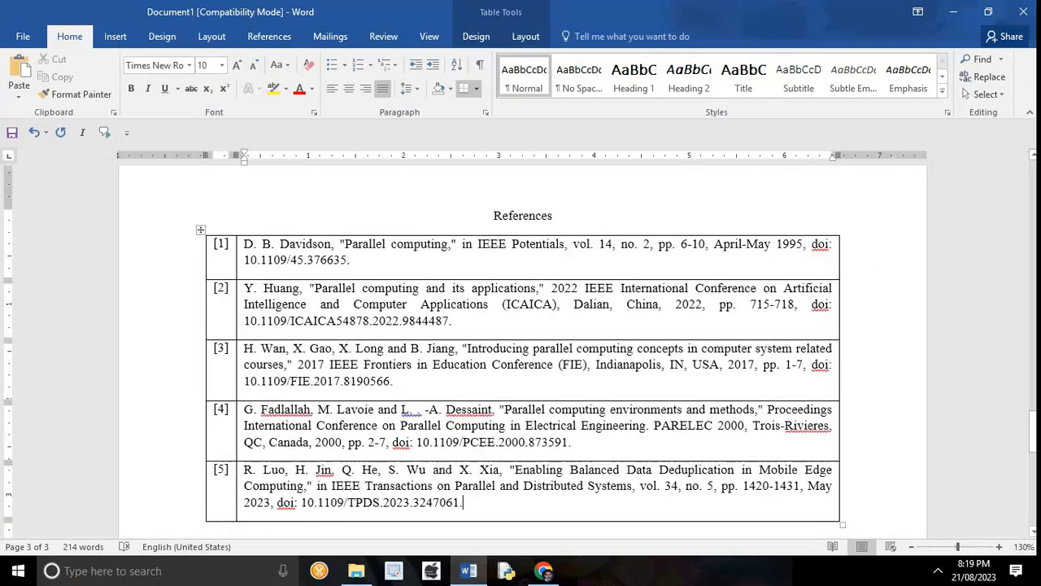
Step: Make the "References" heading above the table bold and set its font size to 12
drag(494, 216, 559, 218)
click(131, 88)
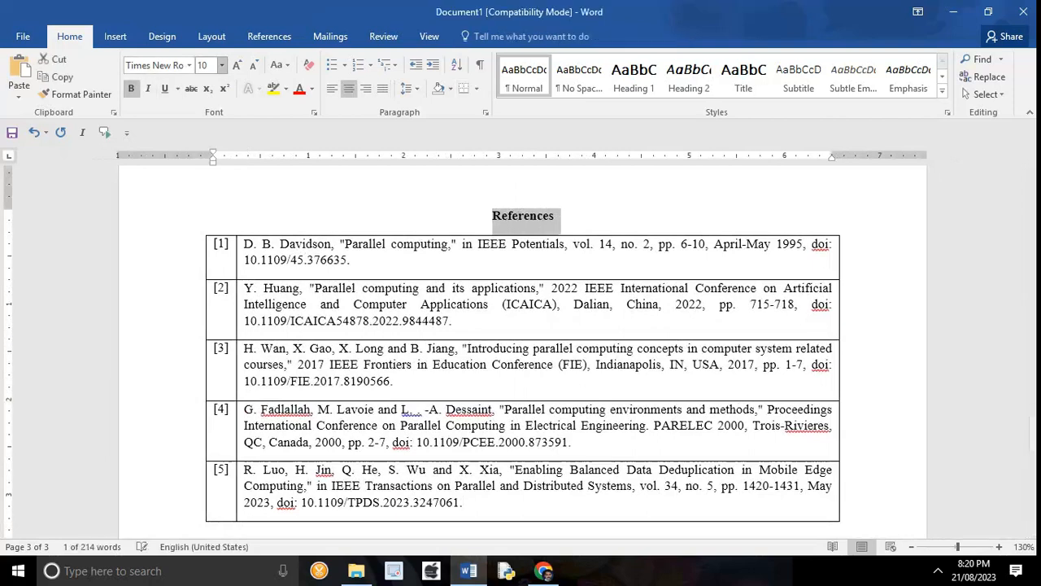
click(221, 65)
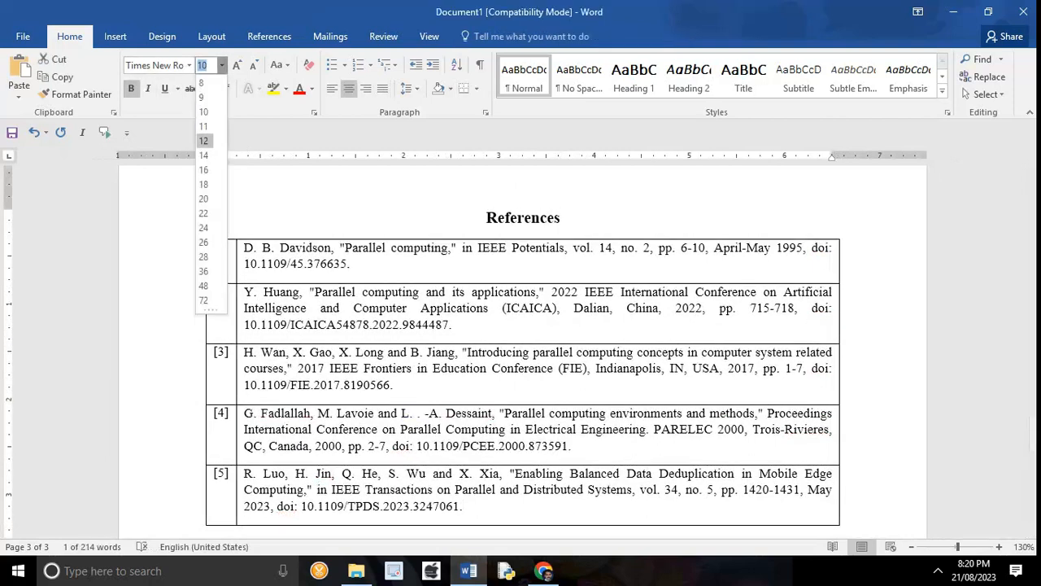
click(205, 152)
click(280, 292)
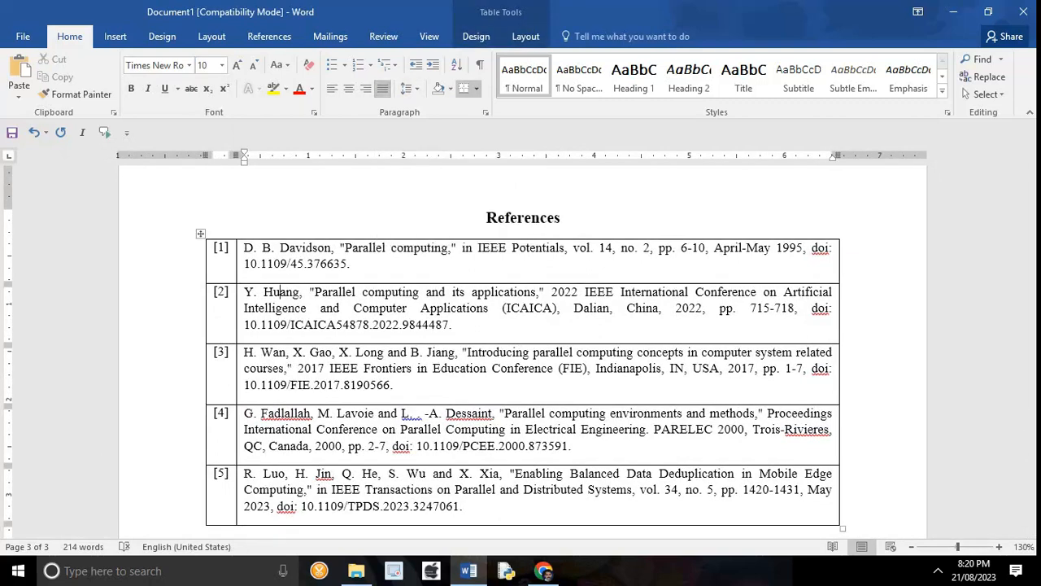
Step: Remove all borders from the entire references table and place the cursor in the blank paragraph below it
click(407, 368)
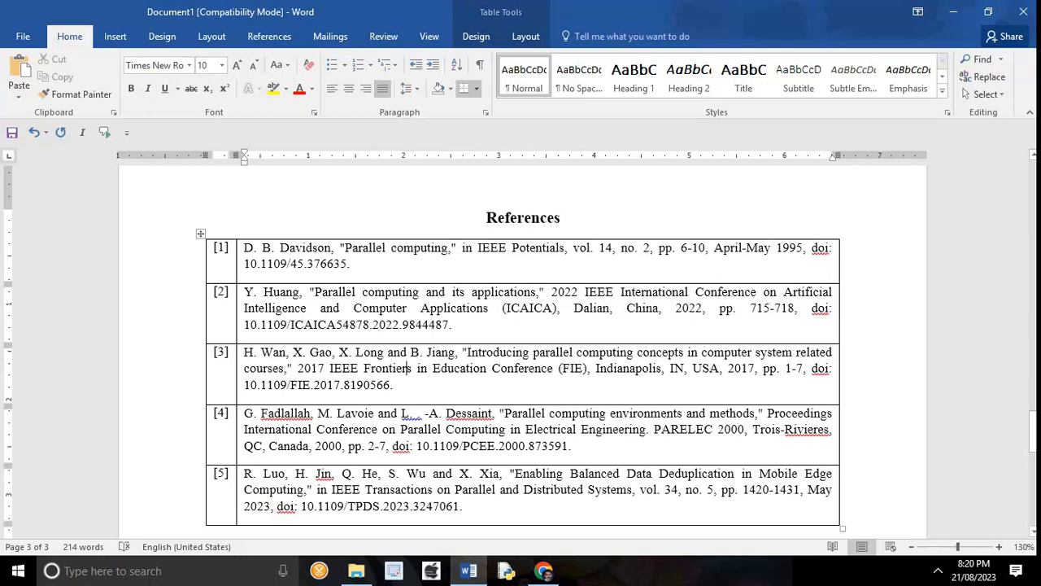
click(201, 234)
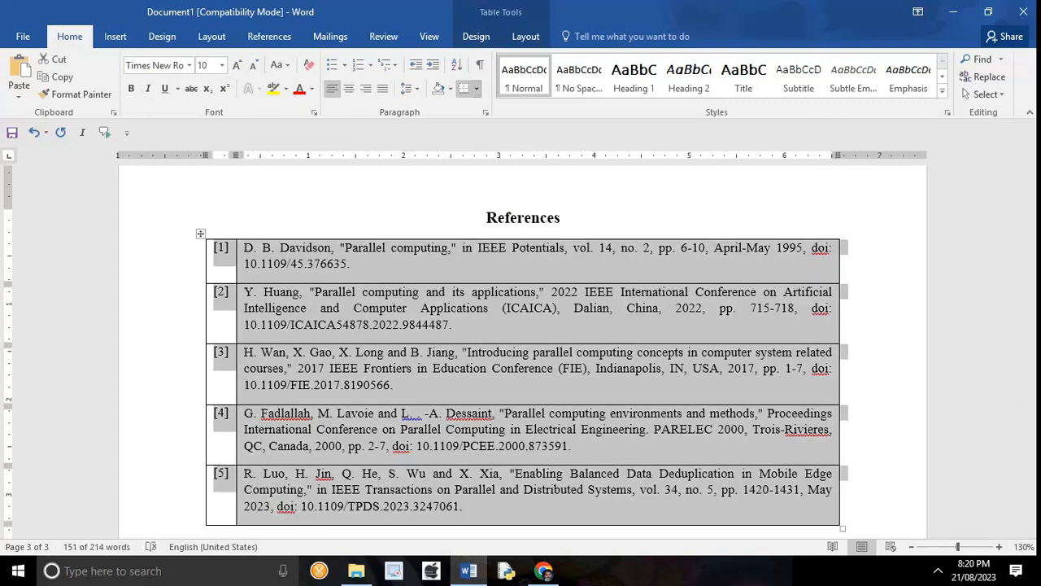
click(477, 87)
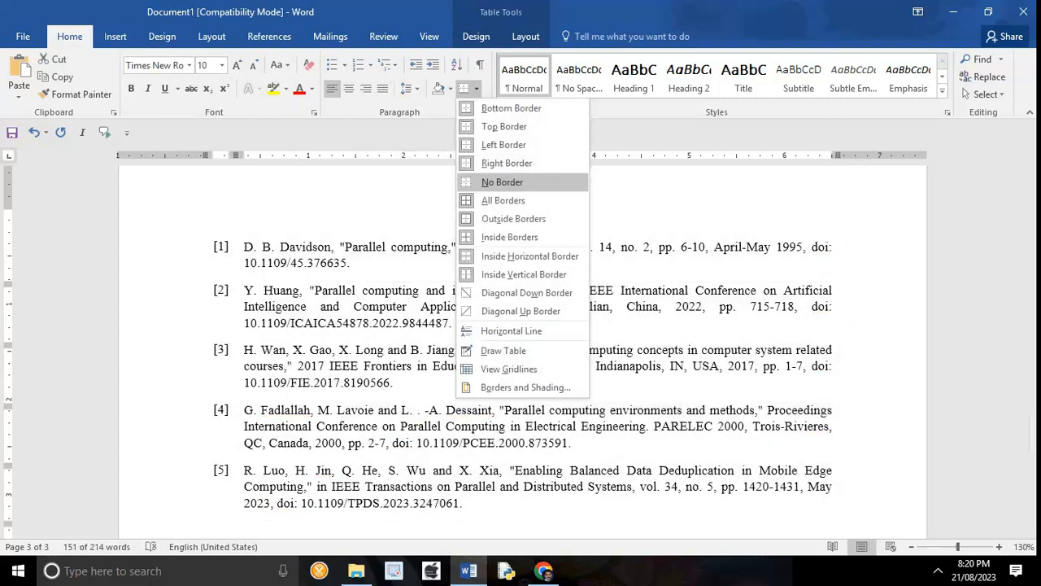
click(502, 181)
scroll(521, 342, down, 3)
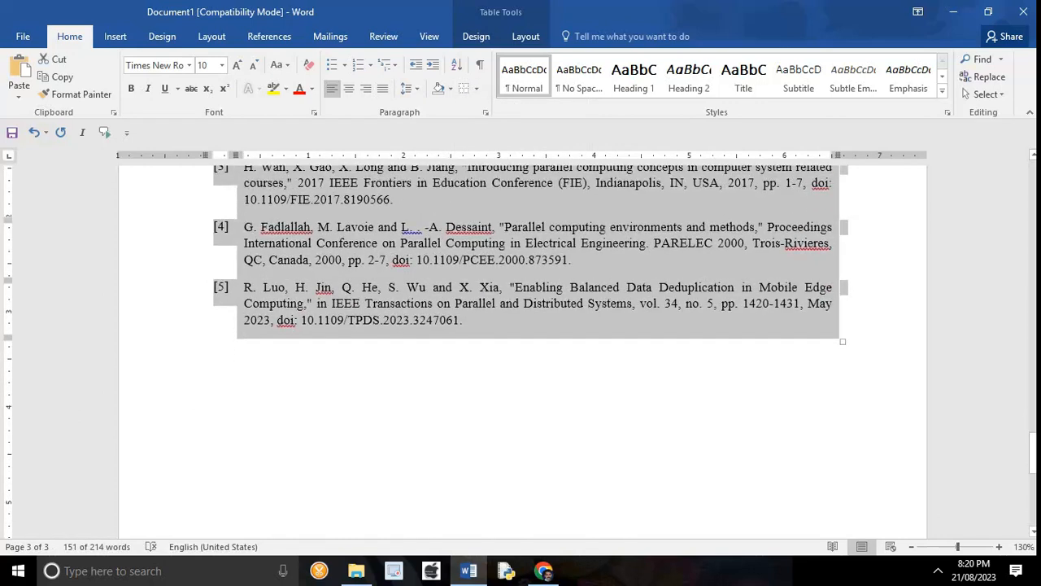
click(213, 372)
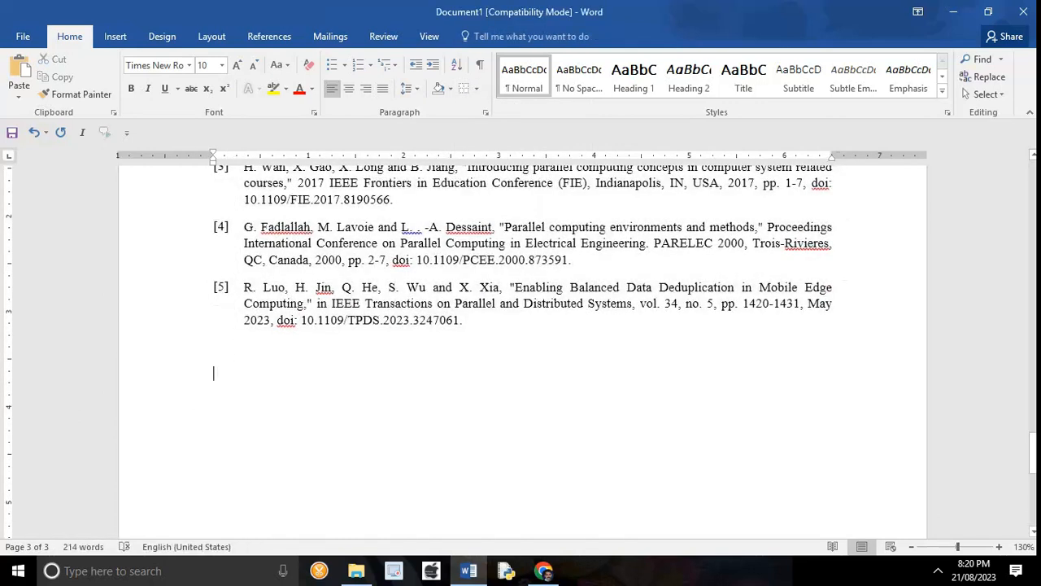
Step: Start a new line in the blank area below the references table
scroll(521, 342, up, 3)
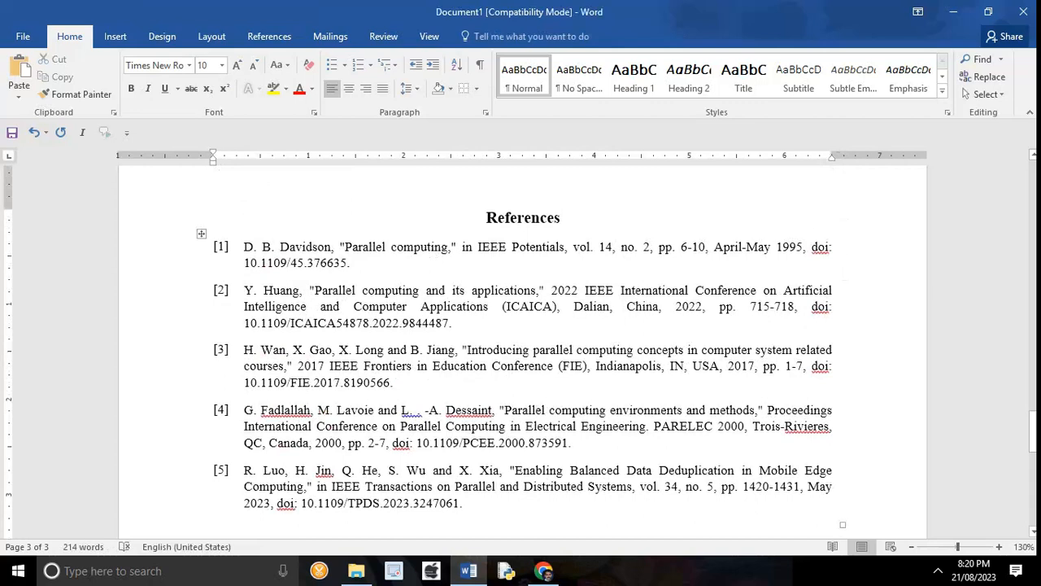
scroll(521, 341, down, 3)
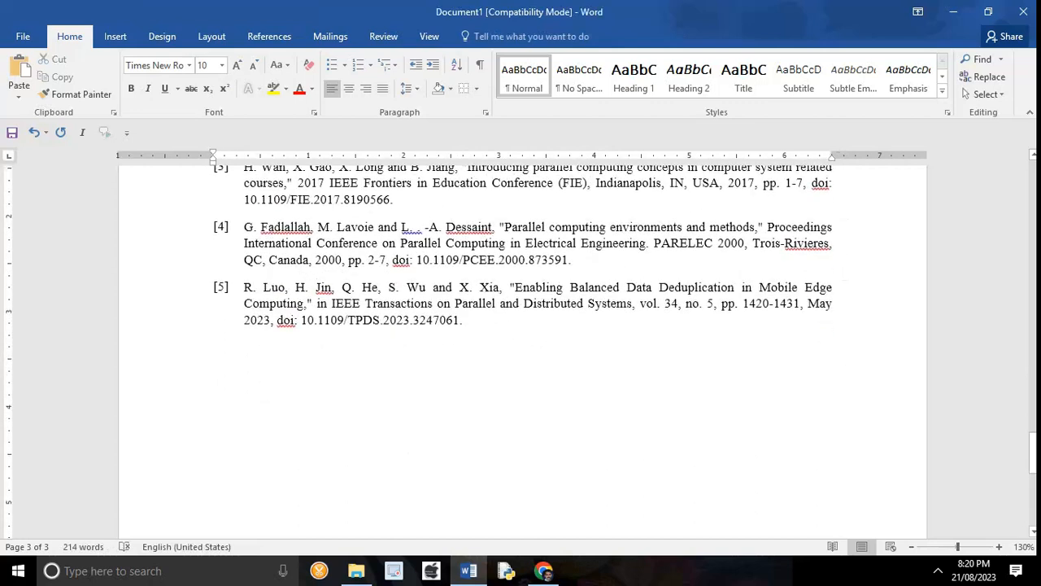
scroll(521, 342, up, 3)
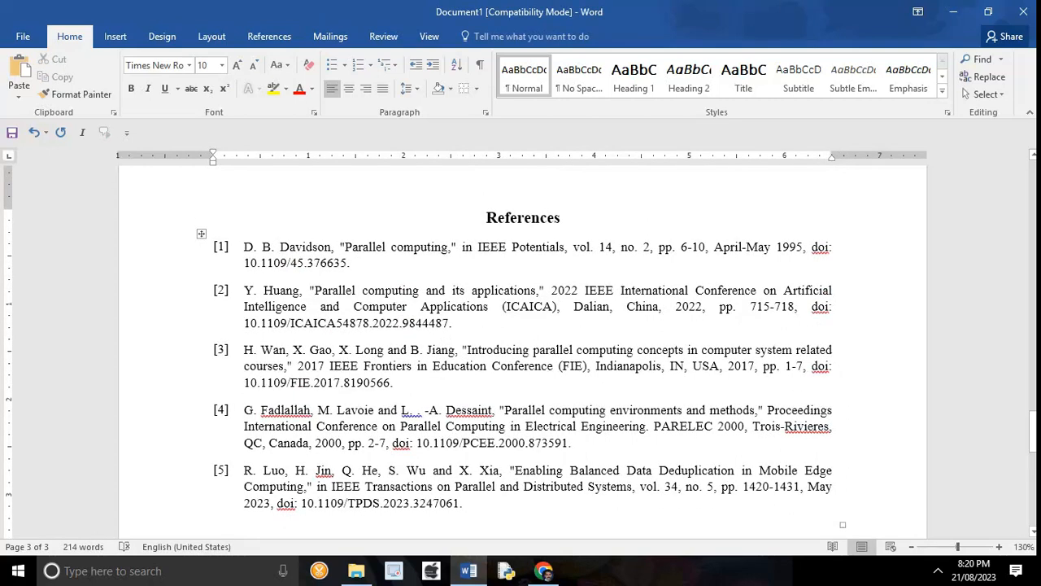
scroll(521, 341, down, 3)
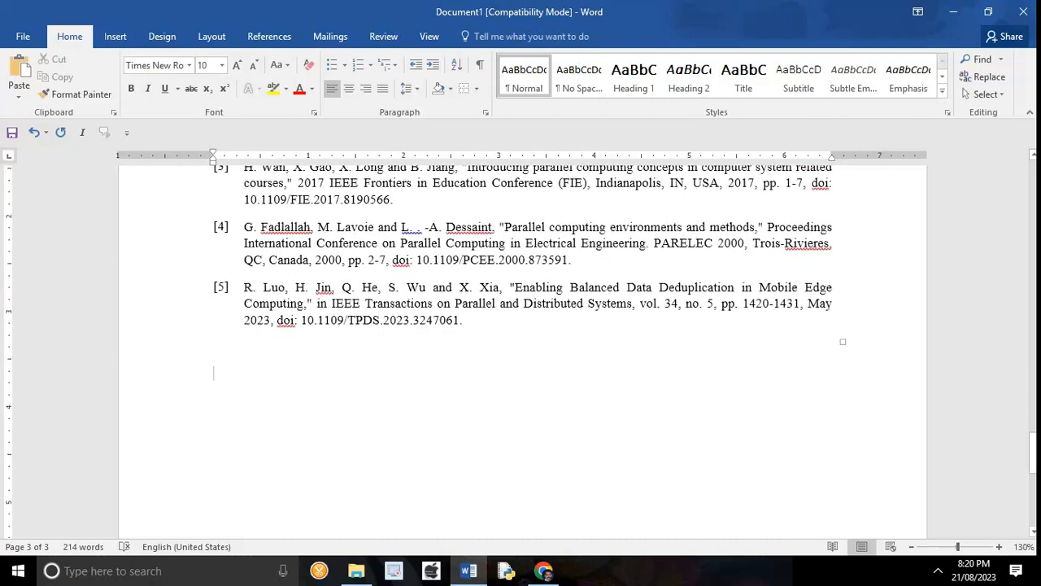
scroll(521, 342, up, 3)
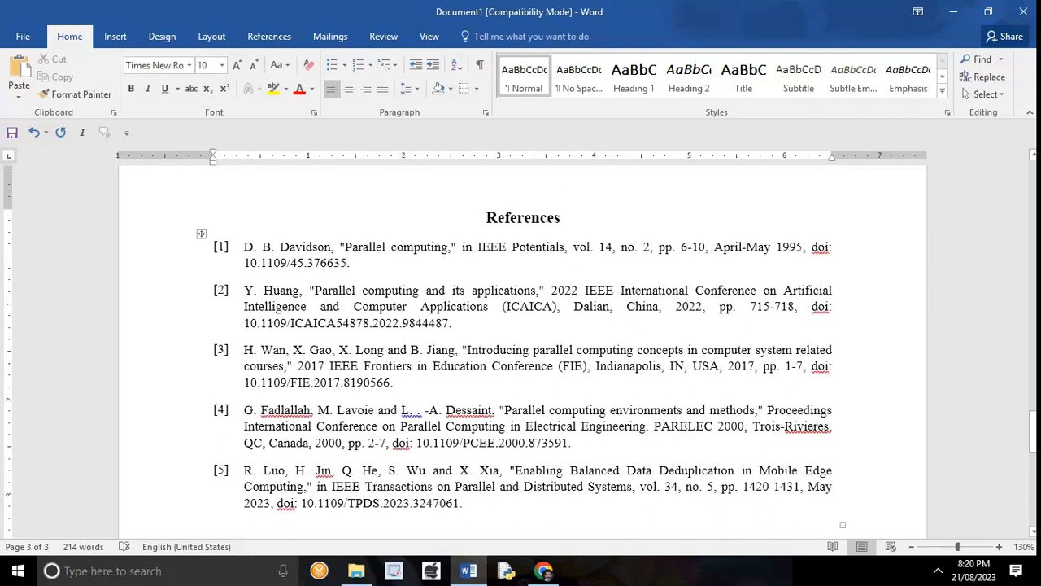
scroll(521, 342, down, 3)
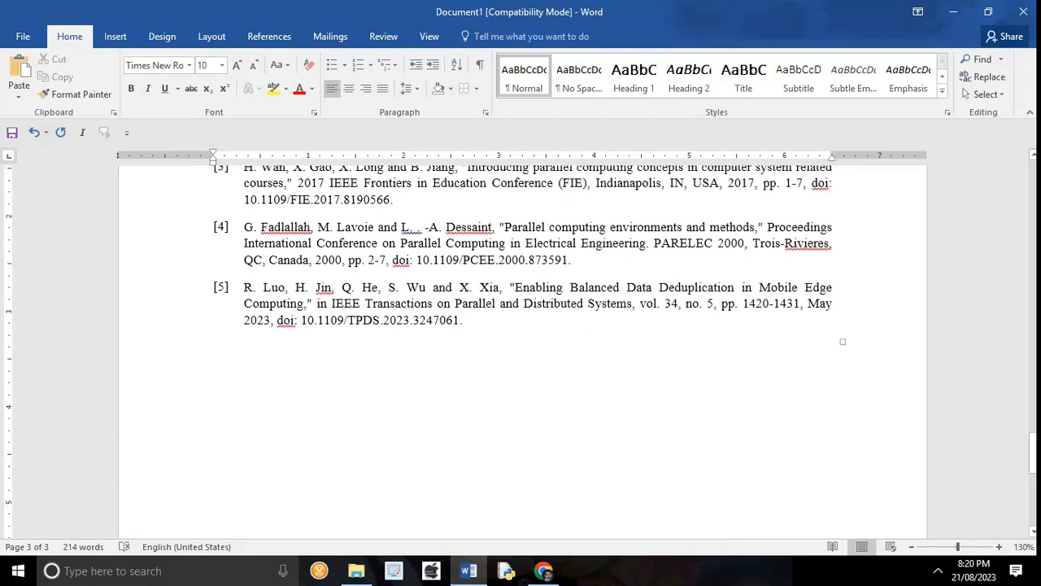
key(Return)
text(Daer)
key(BackSpace)
key(BackSpace)
key(BackSpace)
key(BackSpace)
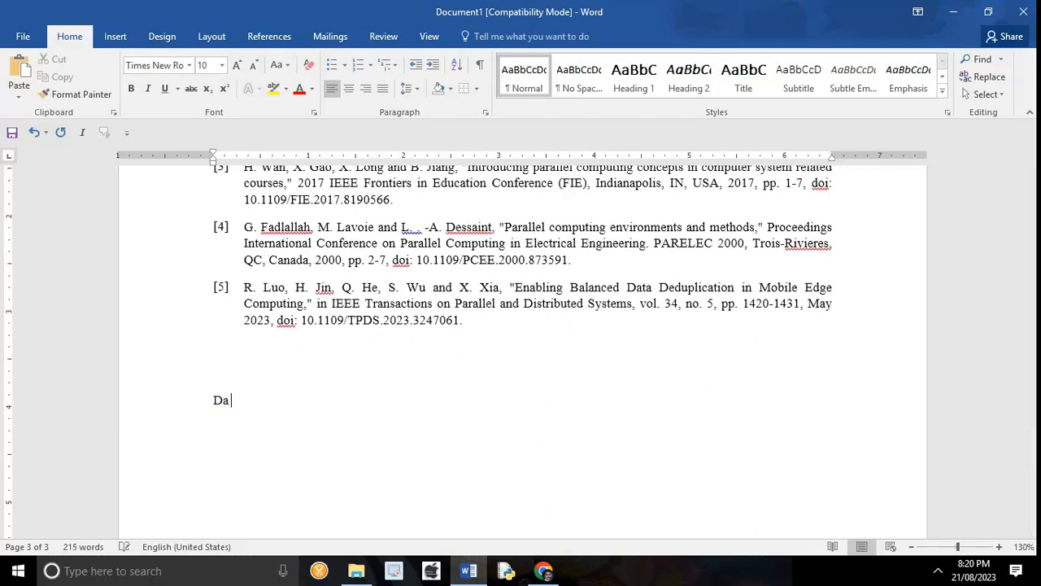
text(ears)
key(BackSpace)
key(BackSpace)
key(BackSpace)
key(BackSpace)
key(BackSpace)
Step: Enlarge the font size of the new line below the references table to 35
key(ctrl+bracketright)
key(ctrl+bracketright)
key(ctrl+bracketright)
key(ctrl+bracketright)
key(ctrl+bracketright)
key(ctrl+bracketright)
key(ctrl+bracketright)
key(ctrl+bracketright)
key(ctrl+bracketright)
key(ctrl+bracketright)
key(ctrl+bracketright)
key(ctrl+bracketright)
key(ctrl+bracketright)
key(ctrl+bracketright)
key(ctrl+bracketright)
key(ctrl+bracketright)
Step: Write three closing paragraphs: "Dear students,", "I hope , now you create by yours own!..." and "Have a nice day!....."
text(Dear students,)
key(Return)
text(I hope , now you create by yours own!...)
key(Return)
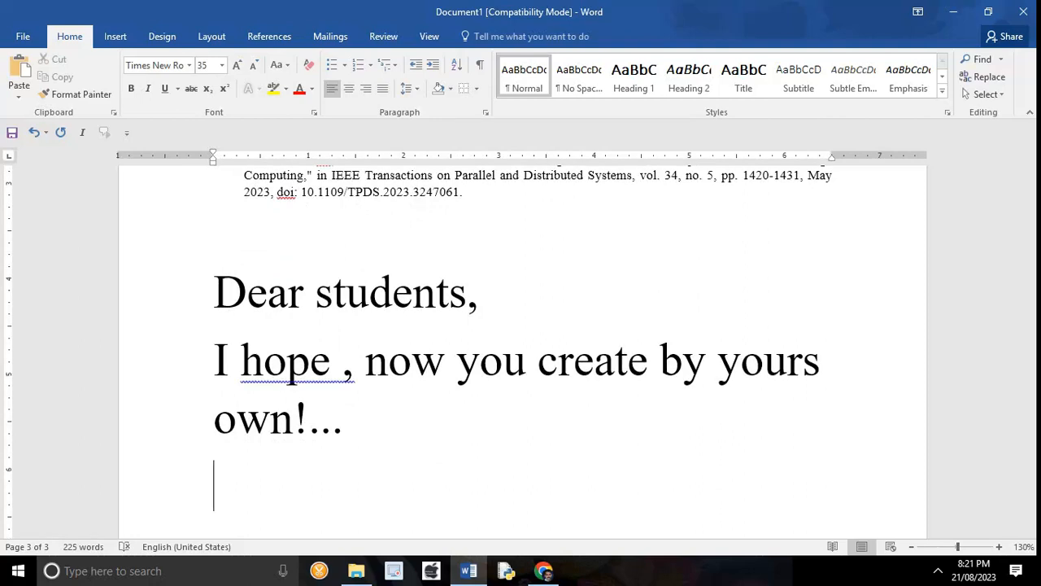
text(Have a)
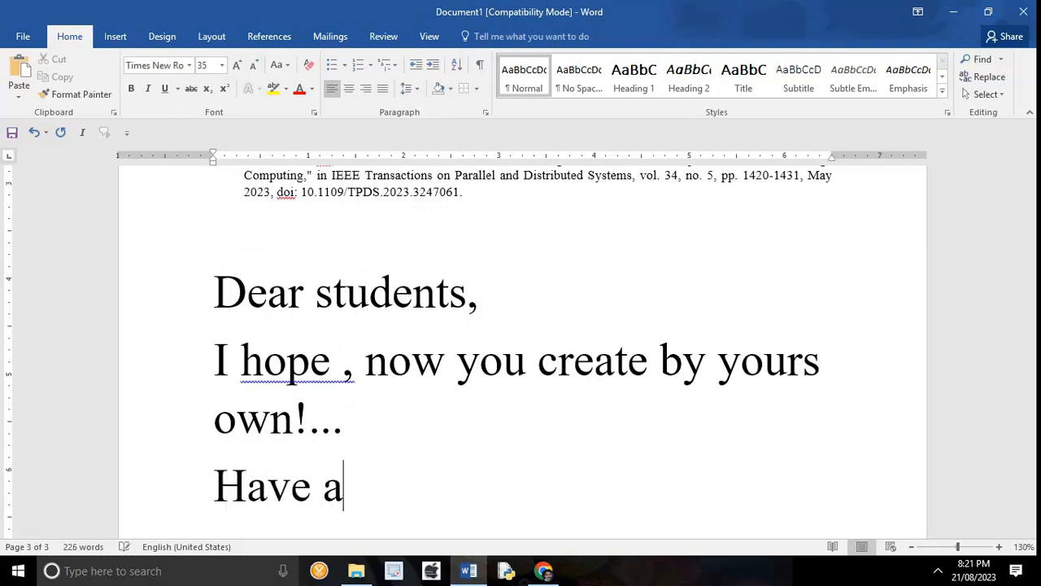
text( nice day!.....)
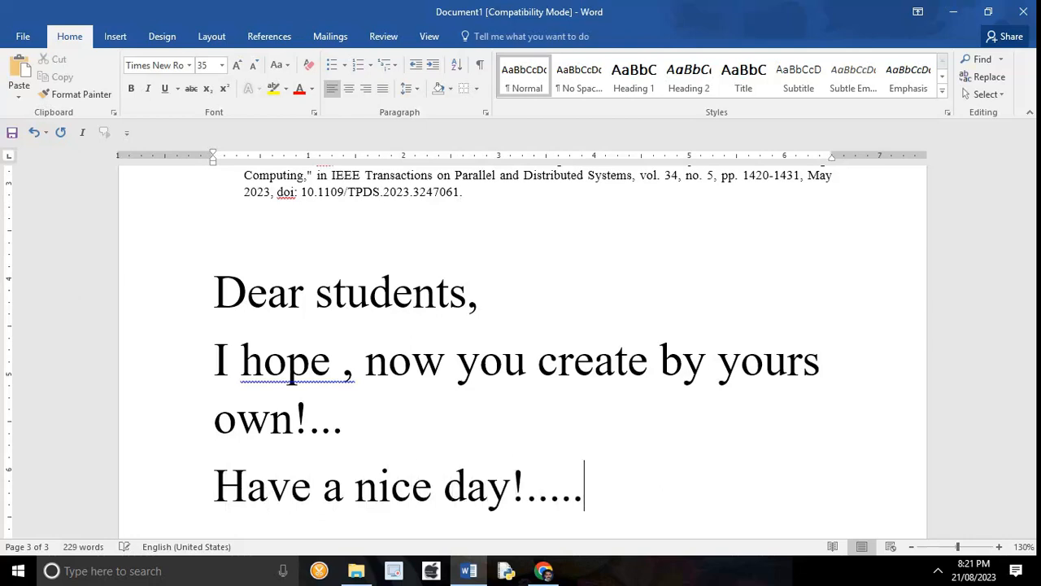